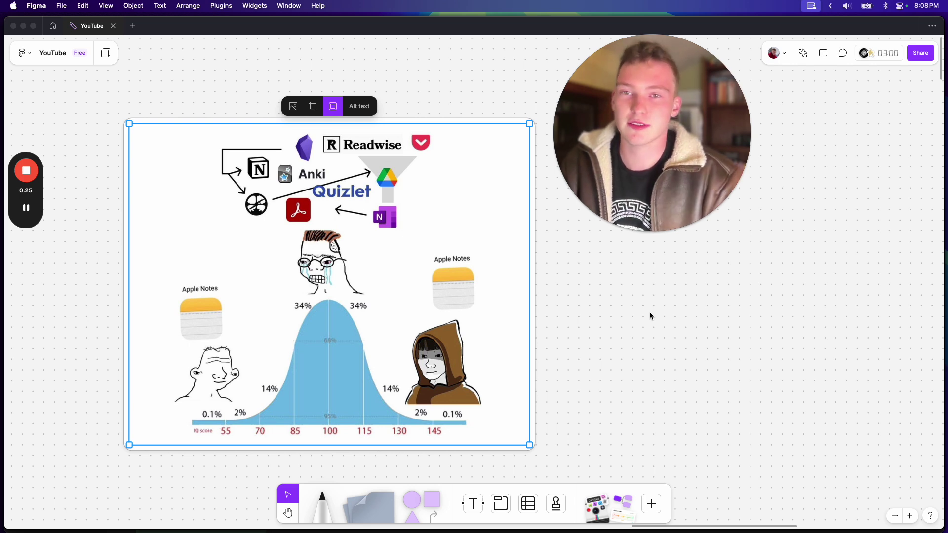
Sketch a circle and star with the marker, pan the board, then undo those scribbles
{"action": "scroll", "coordinate": [89, 205], "scroll_direction": "left", "scroll_amount": 2}
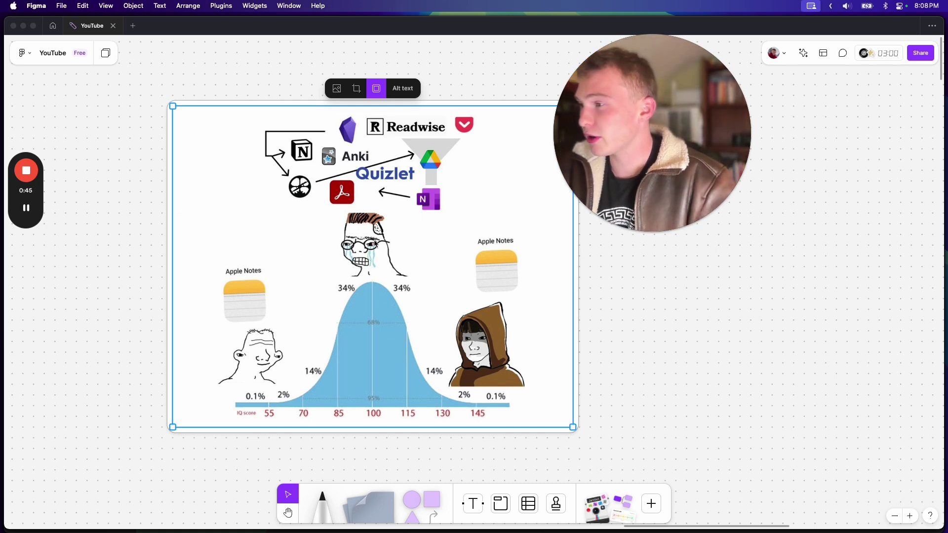
{"action": "left_click", "coordinate": [670, 256]}
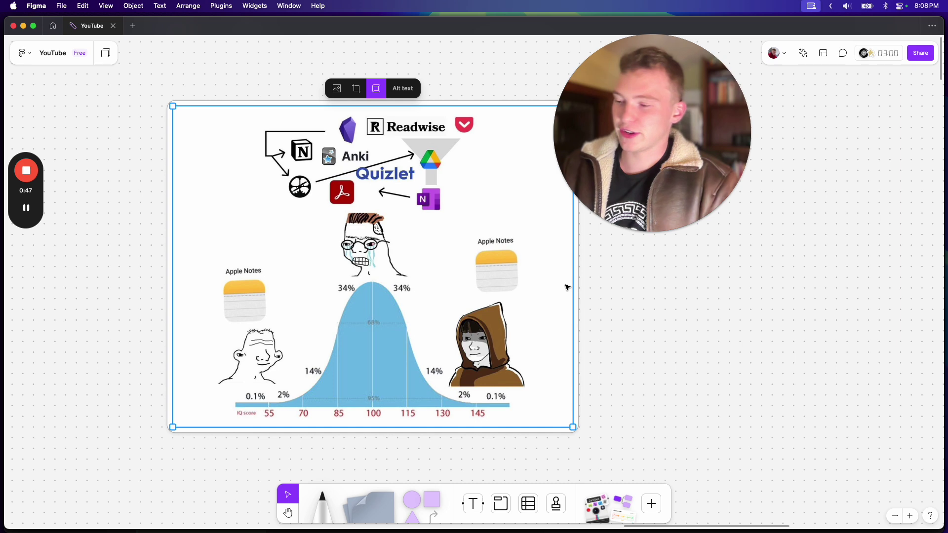
{"action": "key", "text": "m"}
{"action": "mouse_move", "coordinate": [375, 223]}
{"action": "left_mouse_down"}
{"action": "mouse_move", "coordinate": [332, 275]}
{"action": "mouse_move", "coordinate": [377, 200]}
{"action": "mouse_move", "coordinate": [291, 277]}
{"action": "mouse_move", "coordinate": [303, 187]}
{"action": "mouse_move", "coordinate": [311, 187]}
{"action": "left_mouse_up"}
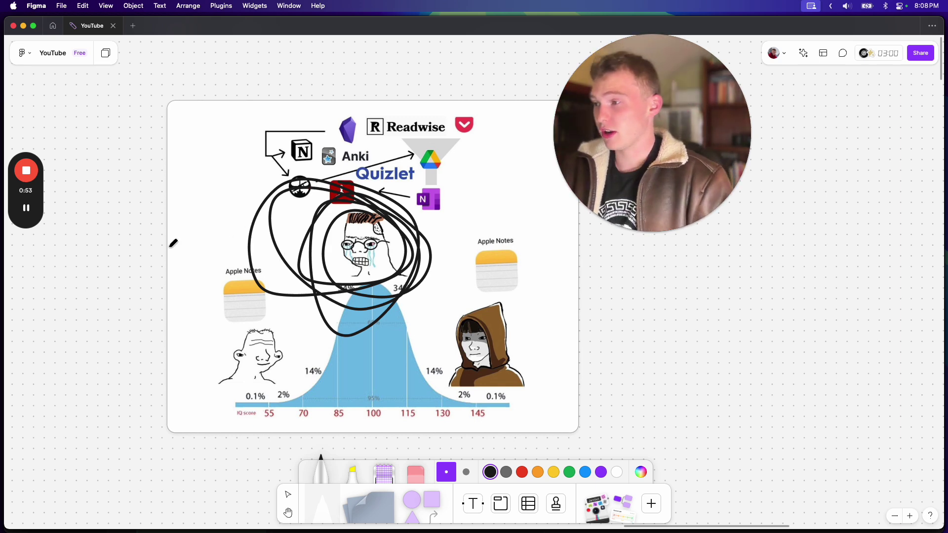
{"action": "left_click_drag", "start_coordinate": [183, 225], "coordinate": [235, 222]}
{"action": "key", "text": "h"}
{"action": "left_click_drag", "start_coordinate": [121, 91], "coordinate": [240, 160]}
{"action": "left_click_drag", "start_coordinate": [379, 82], "coordinate": [280, 99]}
{"action": "key", "text": "m"}
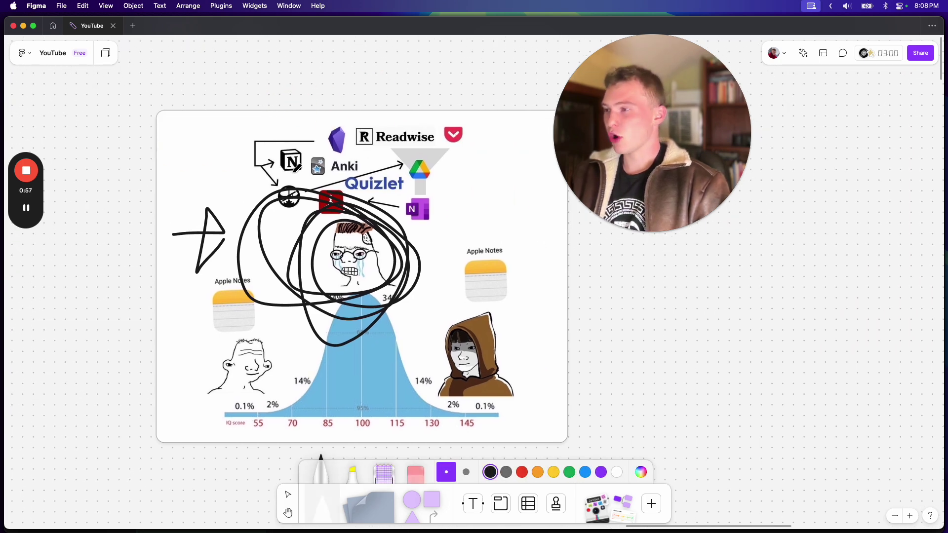
{"action": "key", "text": "super+z"}
{"action": "key", "text": "super+z"}
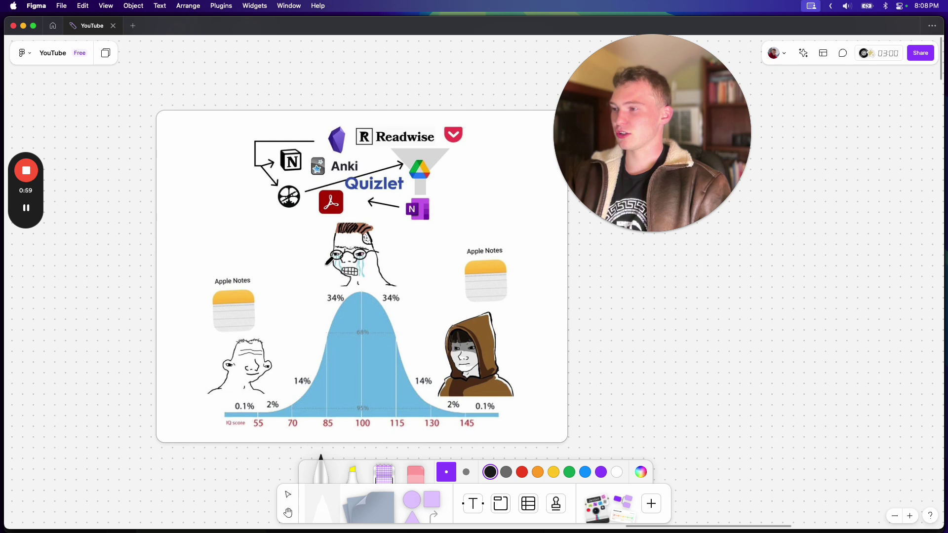
Draw a bracket beside the app icons and marker strokes over both Apple Notes logos
{"action": "scroll", "coordinate": [359, 289], "scroll_direction": "down", "scroll_amount": 1}
{"action": "mouse_move", "coordinate": [238, 142]}
{"action": "left_mouse_down"}
{"action": "mouse_move", "coordinate": [226, 180]}
{"action": "mouse_move", "coordinate": [282, 242]}
{"action": "left_mouse_up"}
{"action": "mouse_move", "coordinate": [176, 204]}
{"action": "left_mouse_down"}
{"action": "mouse_move", "coordinate": [205, 191]}
{"action": "mouse_move", "coordinate": [211, 212]}
{"action": "left_mouse_up"}
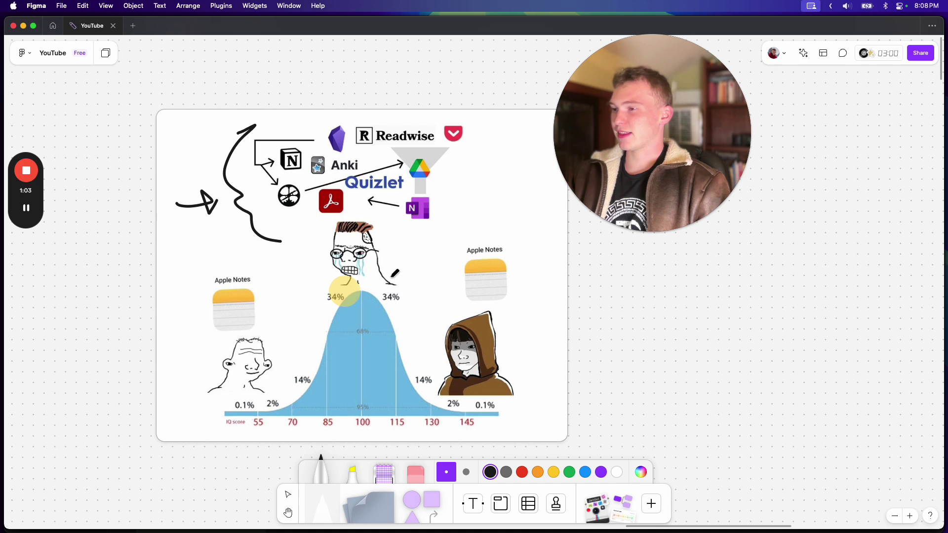
{"action": "mouse_move", "coordinate": [509, 176]}
{"action": "left_mouse_down"}
{"action": "mouse_move", "coordinate": [527, 284]}
{"action": "mouse_move", "coordinate": [504, 294]}
{"action": "left_mouse_up"}
{"action": "mouse_move", "coordinate": [182, 250]}
{"action": "left_mouse_down"}
{"action": "mouse_move", "coordinate": [222, 306]}
{"action": "mouse_move", "coordinate": [278, 333]}
{"action": "left_mouse_up"}
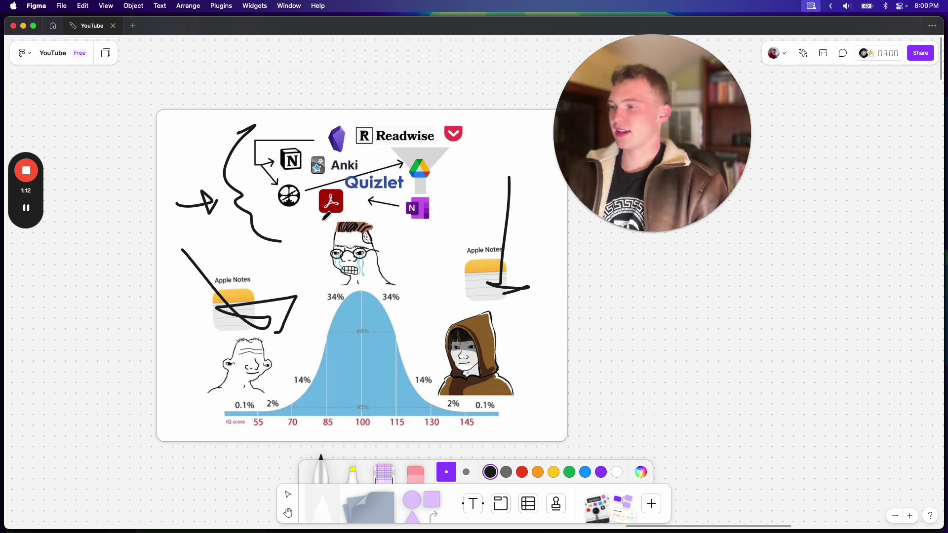
Handwrite 'kisr' on the bell curve with arrows toward the 14% label
{"action": "mouse_move", "coordinate": [336, 338]}
{"action": "left_mouse_down"}
{"action": "mouse_move", "coordinate": [334, 349]}
{"action": "mouse_move", "coordinate": [353, 355]}
{"action": "left_mouse_up"}
{"action": "left_click_drag", "start_coordinate": [358, 350], "coordinate": [406, 390]}
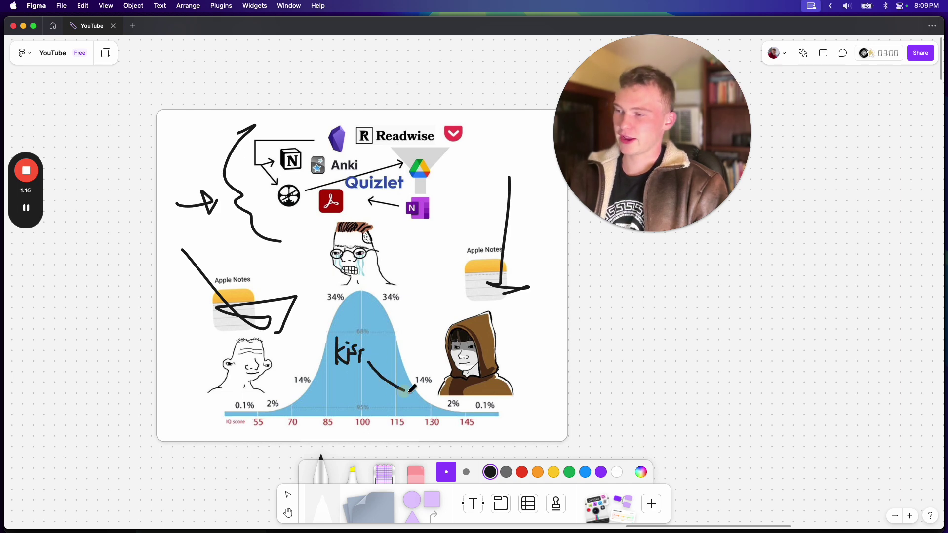
{"action": "left_click_drag", "start_coordinate": [330, 372], "coordinate": [337, 384]}
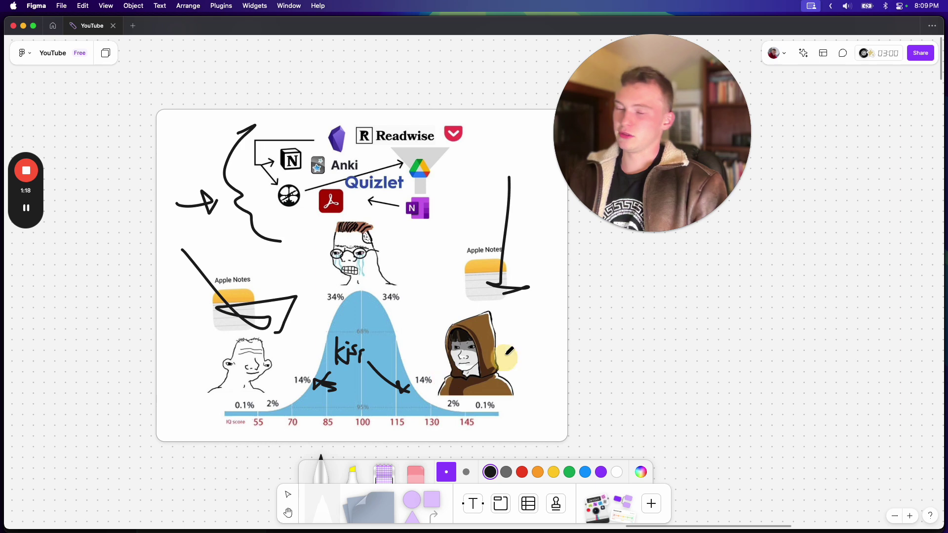
{"action": "mouse_move", "coordinate": [516, 531]}
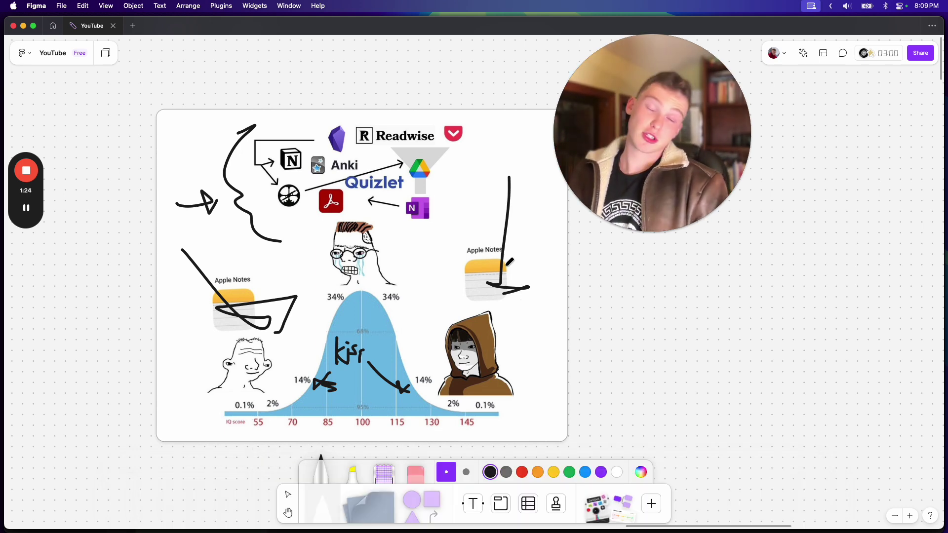
Switch to Notion and open the Pack for Trip page
{"action": "left_click", "coordinate": [261, 496]}
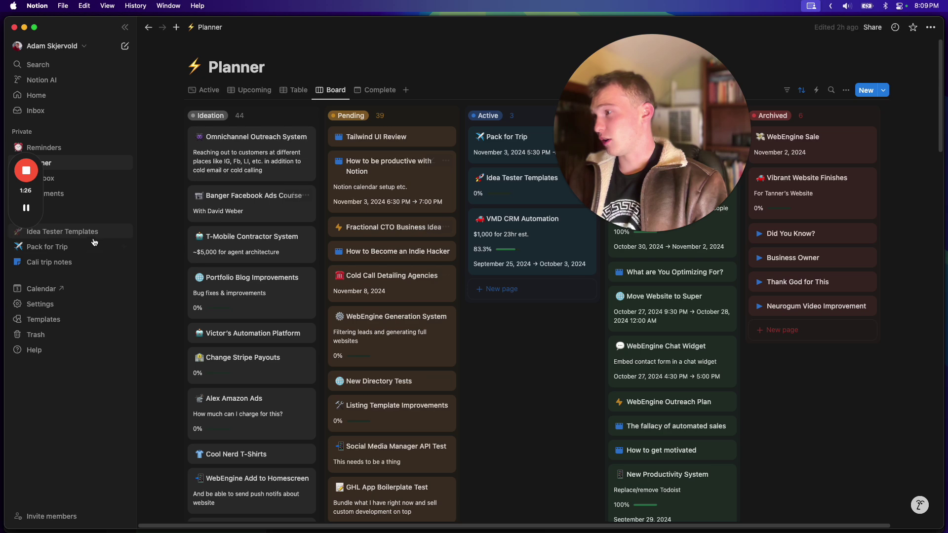
{"action": "left_click", "coordinate": [69, 231]}
{"action": "left_click", "coordinate": [68, 245]}
{"action": "scroll", "coordinate": [438, 171], "scroll_direction": "down", "scroll_amount": 4}
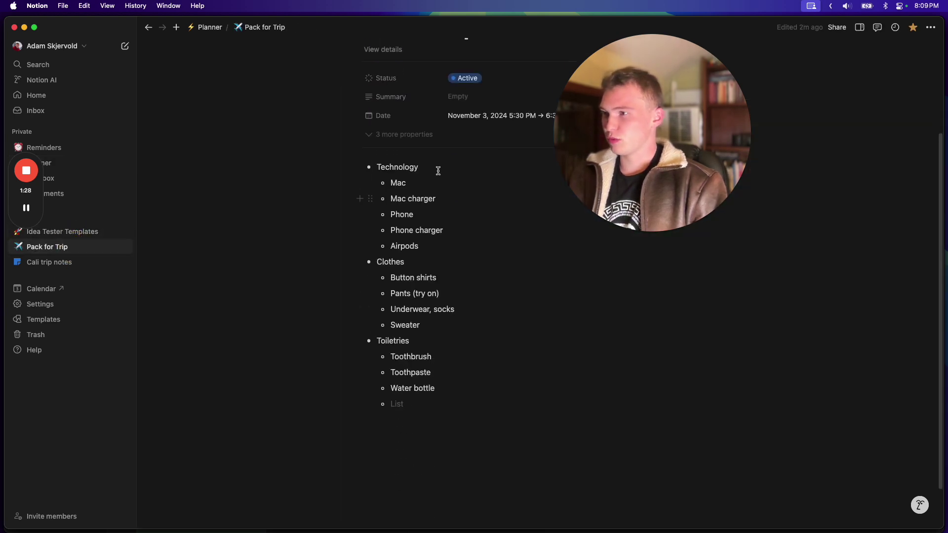
Add '### Heading 3' and '# HEading 1' heading blocks below the packing list
{"action": "left_click", "coordinate": [492, 419]}
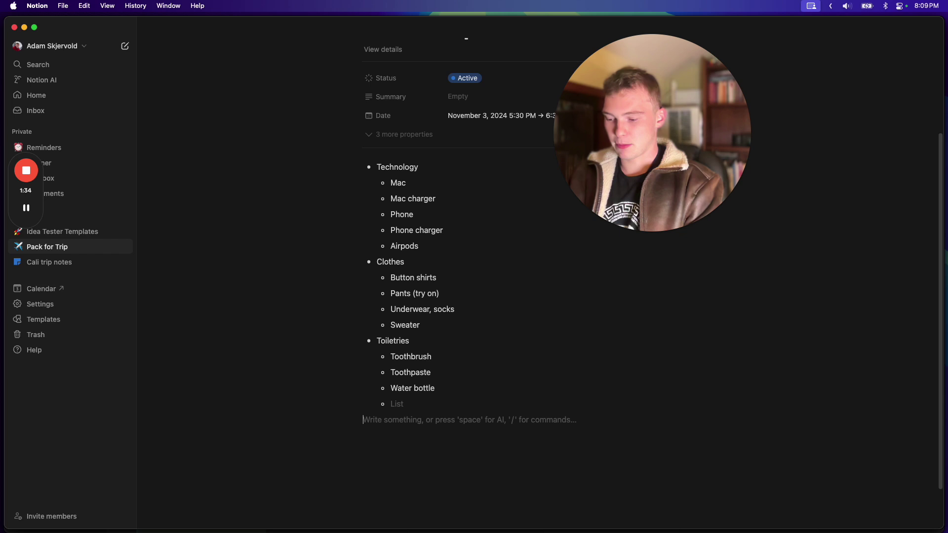
{"action": "type", "text": "### "}
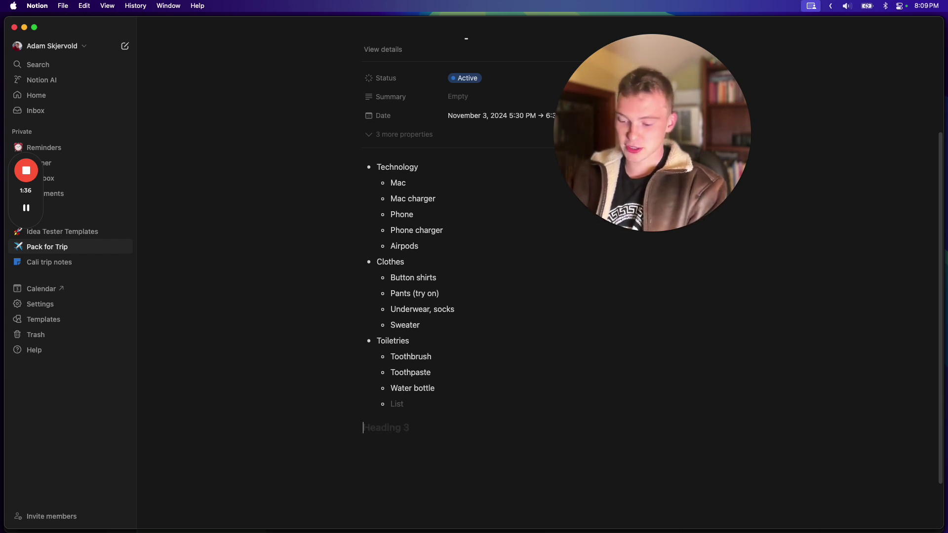
{"action": "type", "text": "Heading 3"}
{"action": "key", "text": "Return"}
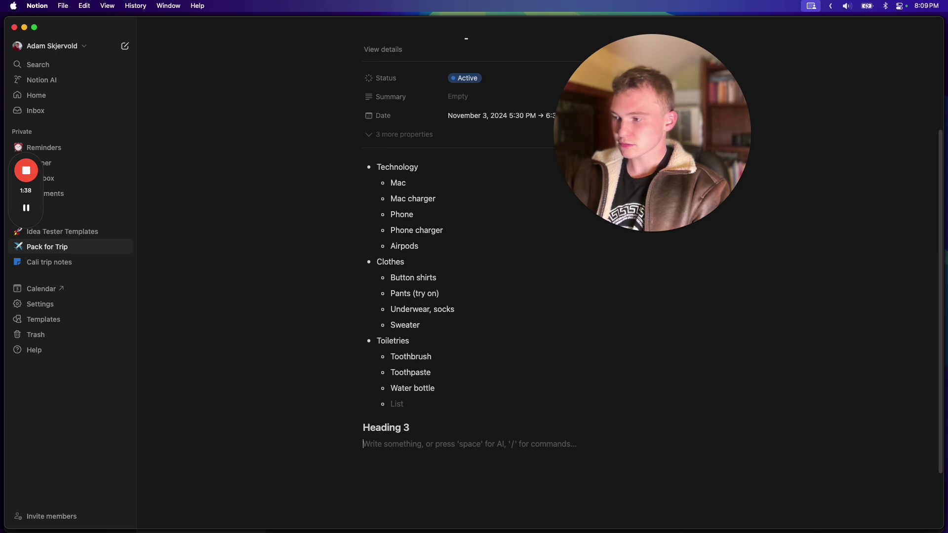
{"action": "type", "text": "@"}
{"action": "key", "text": "BackSpace"}
{"action": "type", "text": "# "}
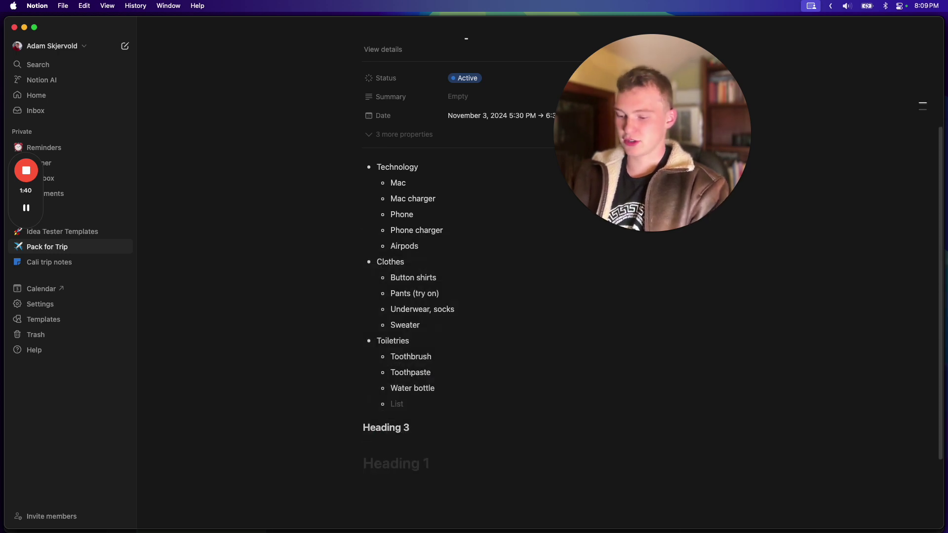
{"action": "type", "text": "HEading `1"}
Return to the Planner board and look across its Ideation, Pending, Active and Complete columns
{"action": "scroll", "coordinate": [451, 378], "scroll_direction": "down", "scroll_amount": 2}
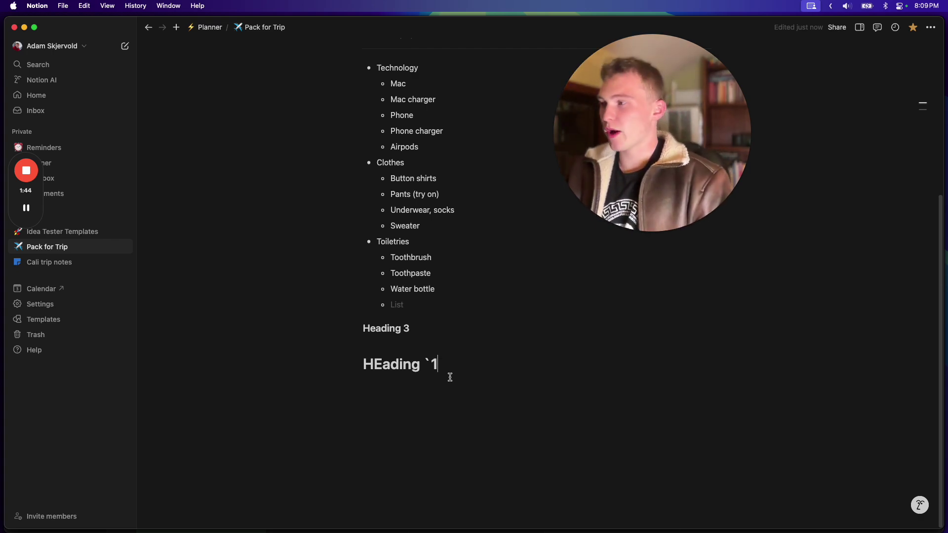
{"action": "left_click", "coordinate": [74, 163]}
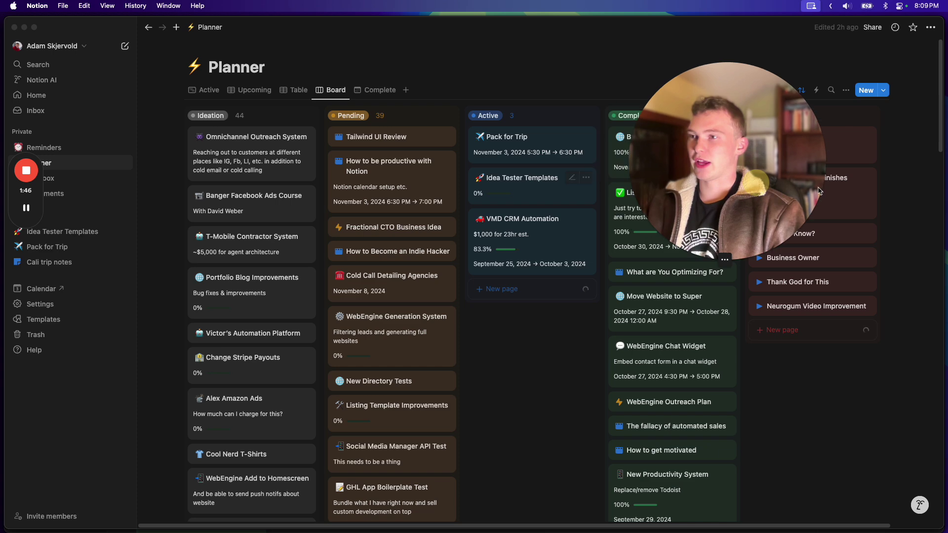
{"action": "scroll", "coordinate": [492, 272], "scroll_direction": "down", "scroll_amount": 5}
{"action": "scroll", "coordinate": [493, 272], "scroll_direction": "right", "scroll_amount": 2}
{"action": "scroll", "coordinate": [493, 272], "scroll_direction": "left", "scroll_amount": 2}
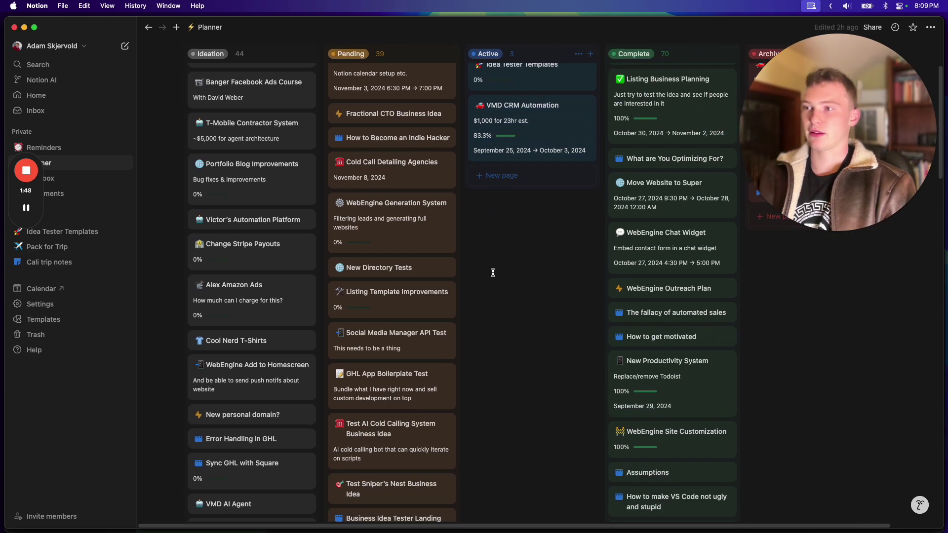
{"action": "scroll", "coordinate": [493, 276], "scroll_direction": "up", "scroll_amount": 5}
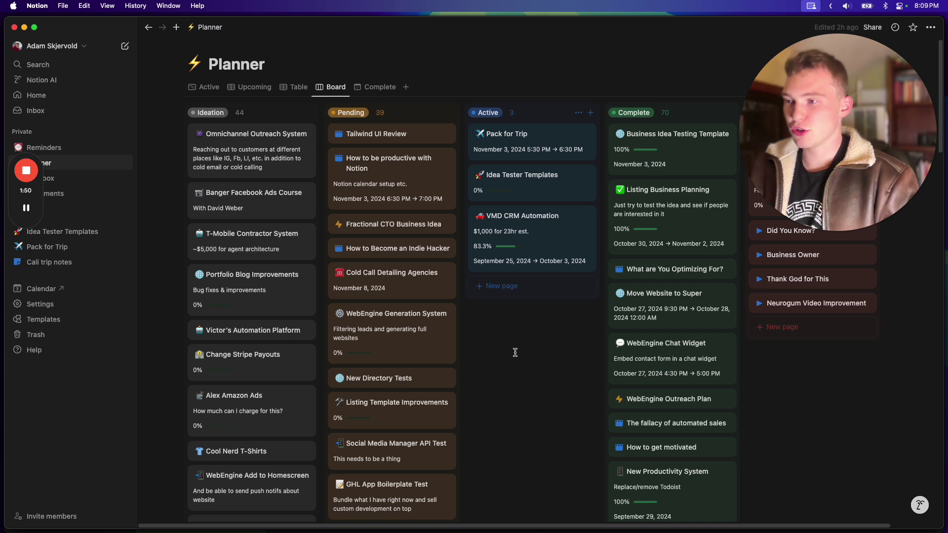
{"action": "scroll", "coordinate": [513, 351], "scroll_direction": "up", "scroll_amount": 1}
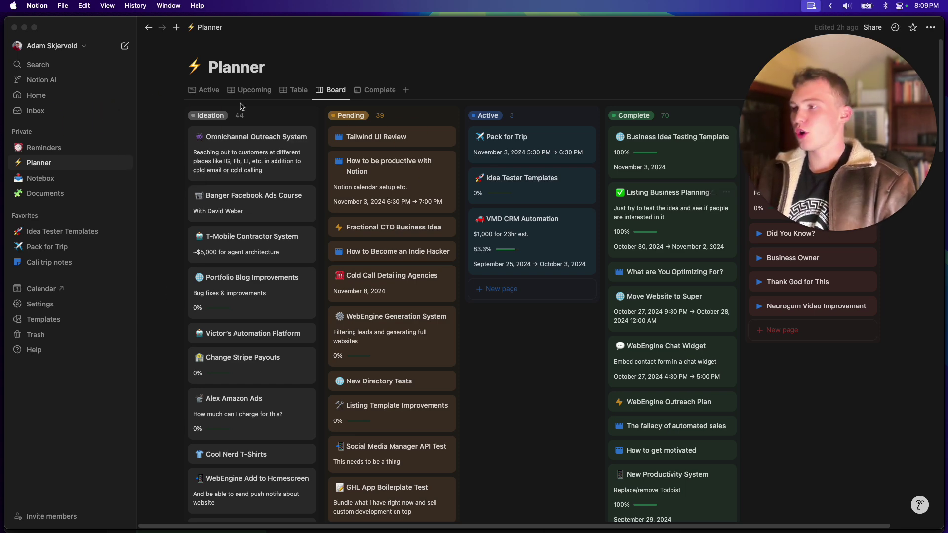
{"action": "left_click", "coordinate": [68, 152]}
{"action": "left_click", "coordinate": [67, 151]}
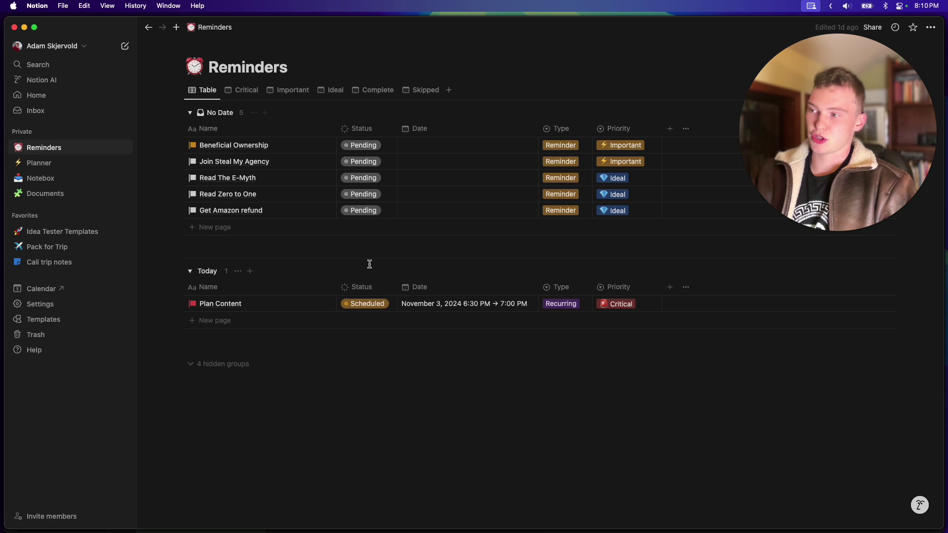
{"action": "left_click", "coordinate": [375, 129]}
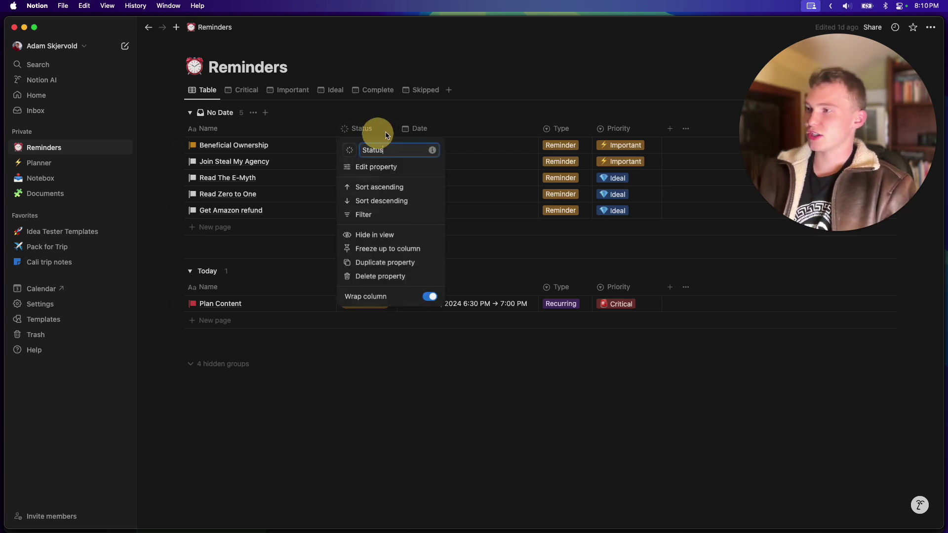
{"action": "left_click", "coordinate": [371, 133]}
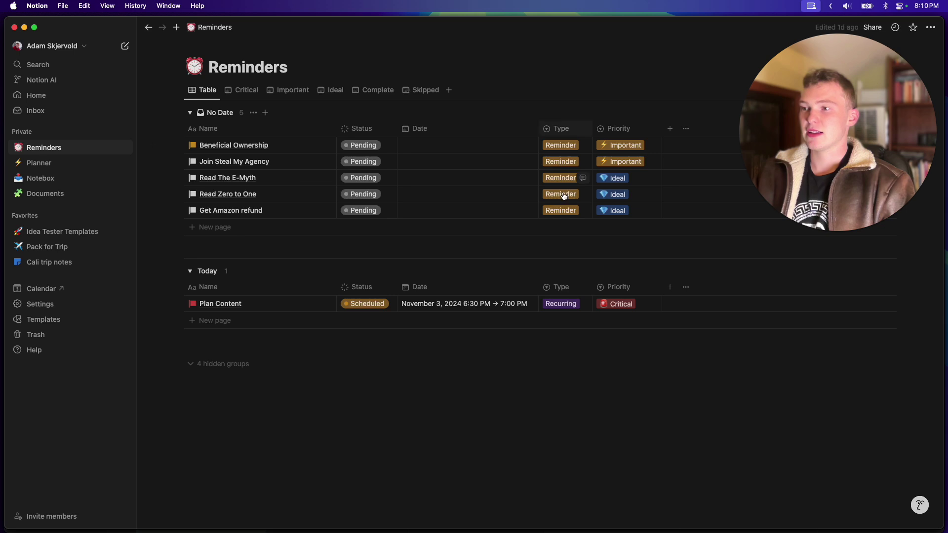
{"action": "left_click", "coordinate": [557, 130]}
{"action": "left_click", "coordinate": [579, 104]}
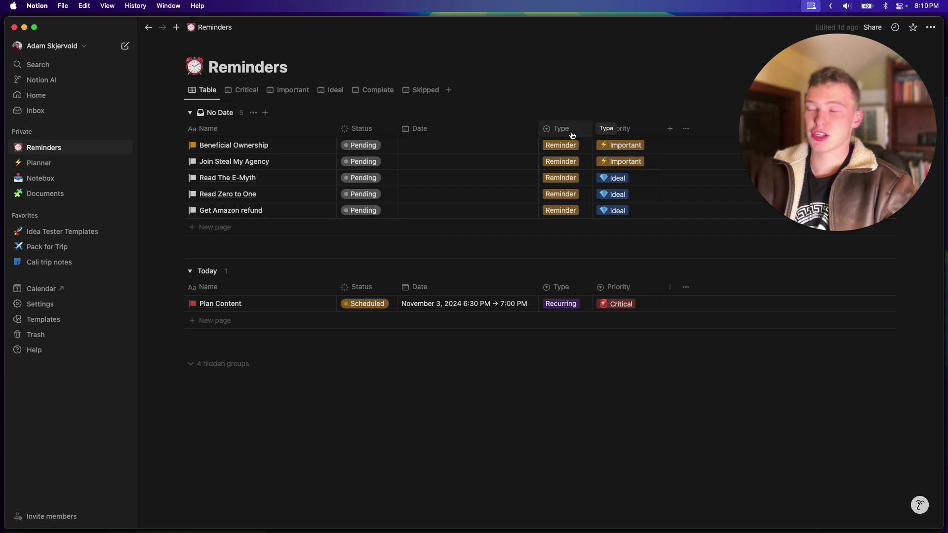
{"action": "left_click", "coordinate": [40, 163]}
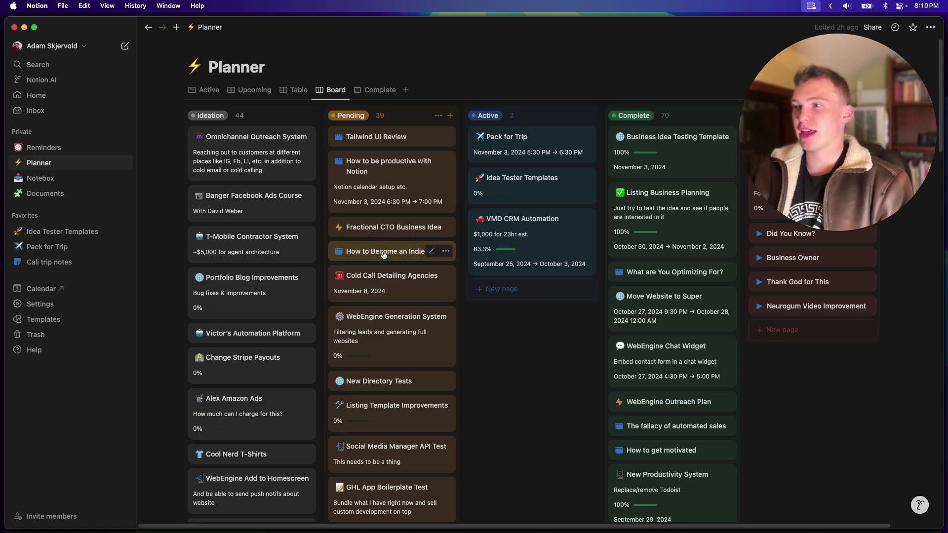
{"action": "left_click", "coordinate": [514, 177]}
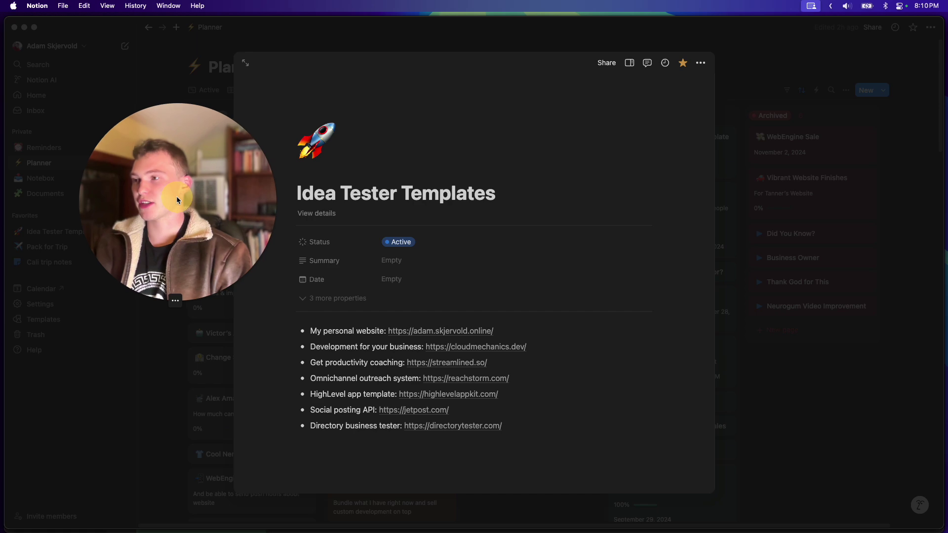
{"action": "left_click", "coordinate": [153, 179]}
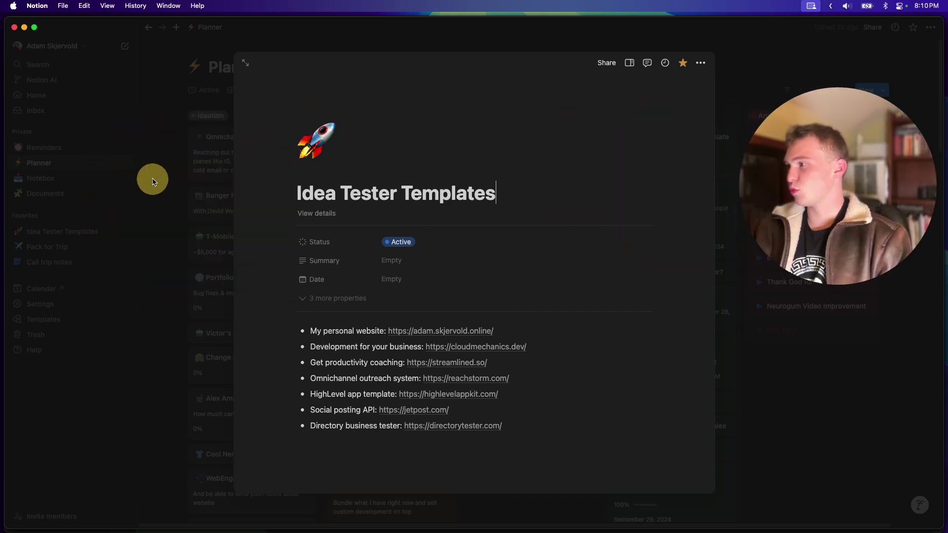
{"action": "left_click", "coordinate": [60, 231]}
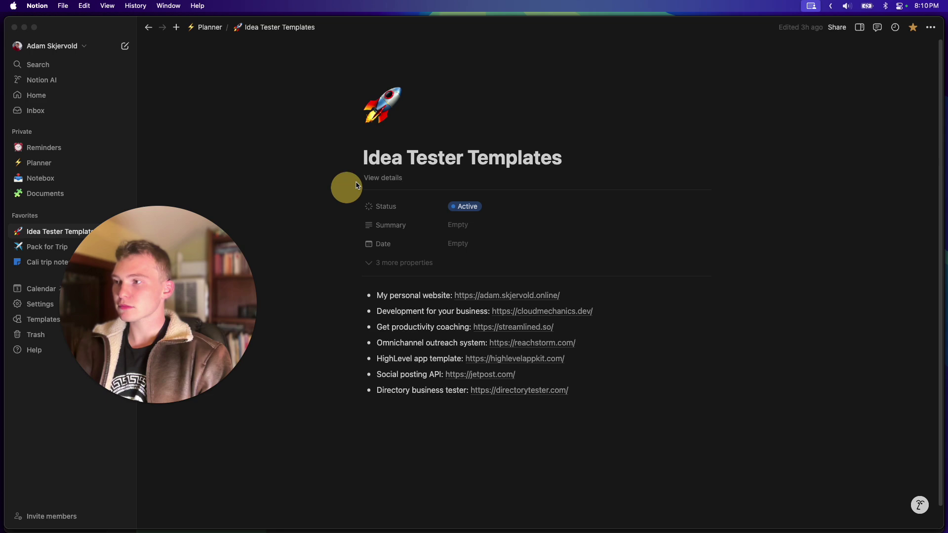
{"action": "left_click", "coordinate": [383, 178]}
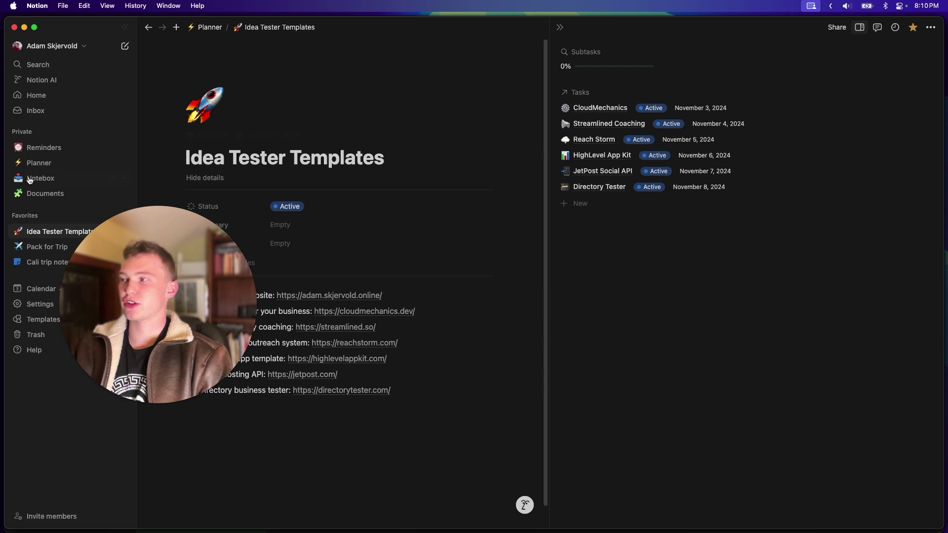
{"action": "left_click", "coordinate": [40, 163]}
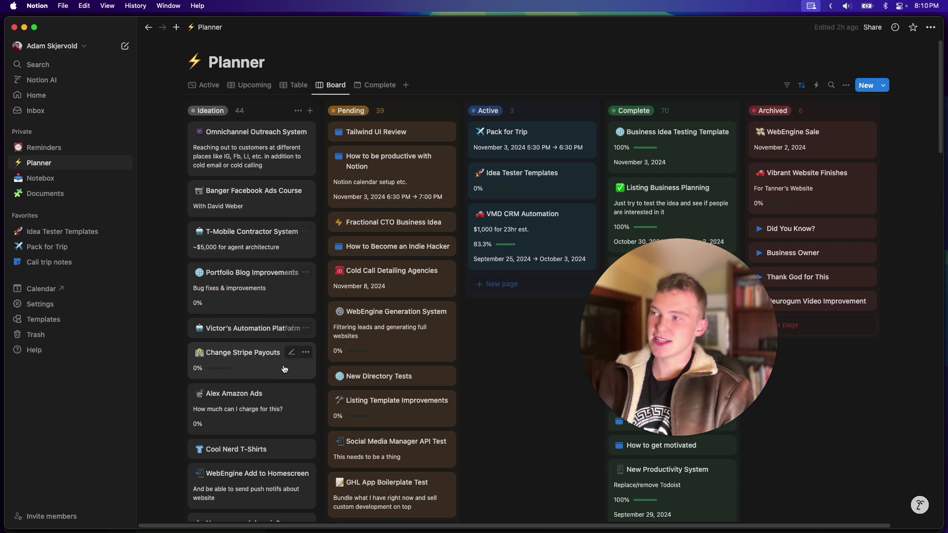
{"action": "scroll", "coordinate": [392, 240], "scroll_direction": "right", "scroll_amount": 2}
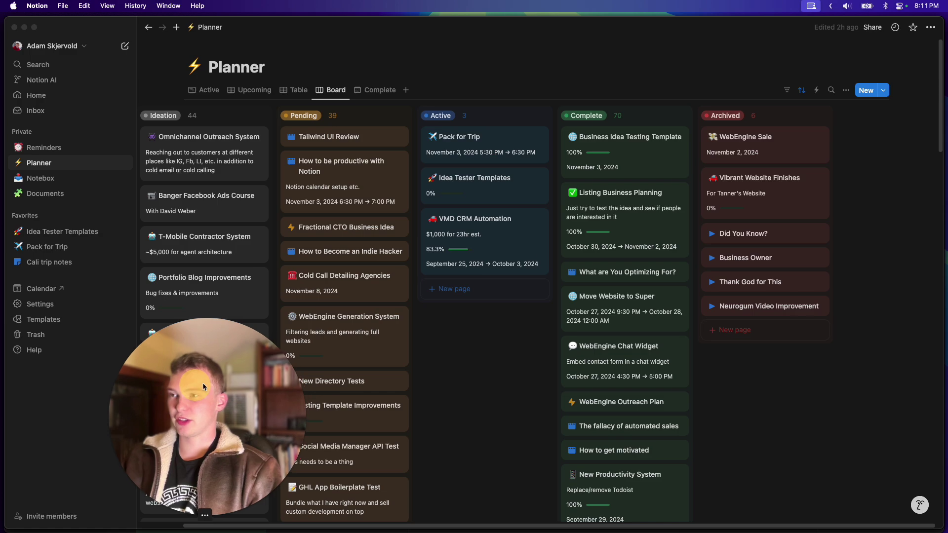
{"action": "scroll", "coordinate": [626, 334], "scroll_direction": "down", "scroll_amount": 10}
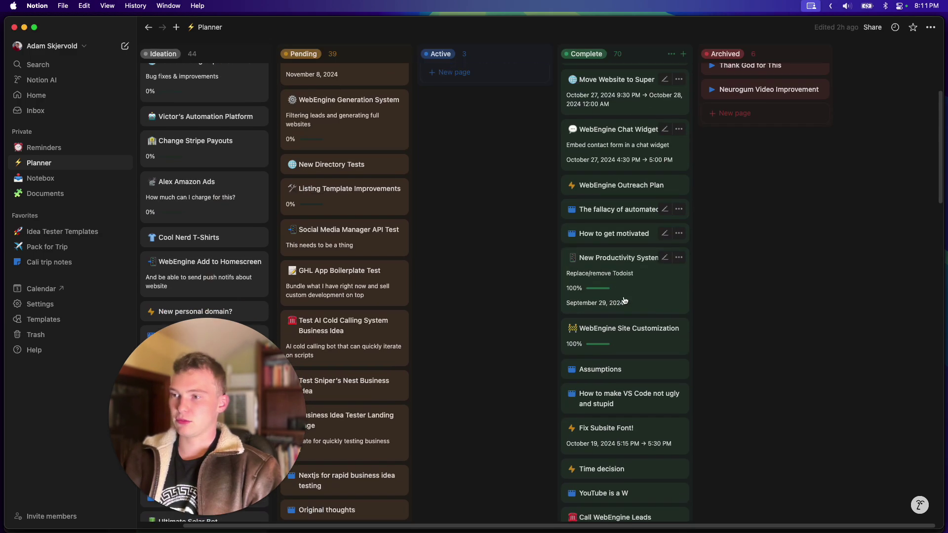
{"action": "scroll", "coordinate": [631, 218], "scroll_direction": "up", "scroll_amount": 10}
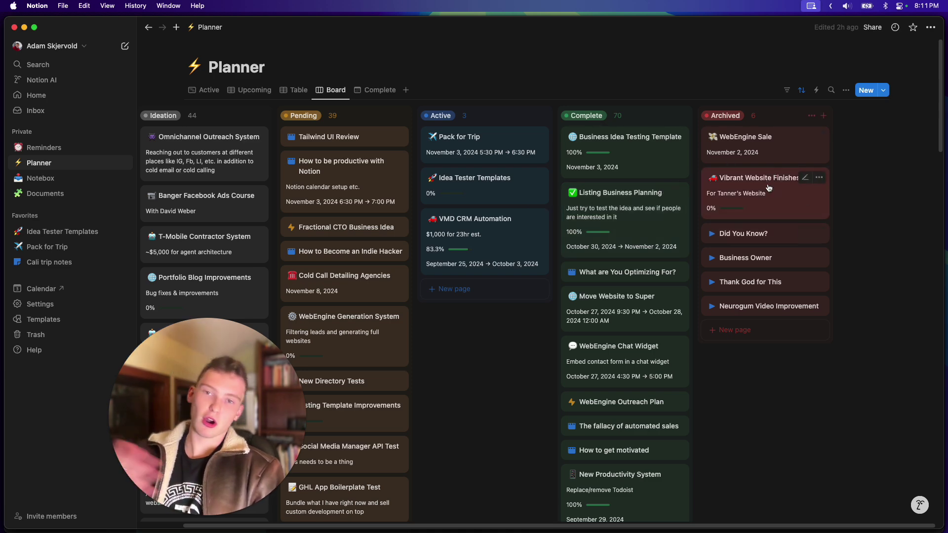
{"action": "scroll", "coordinate": [494, 296], "scroll_direction": "left", "scroll_amount": 2}
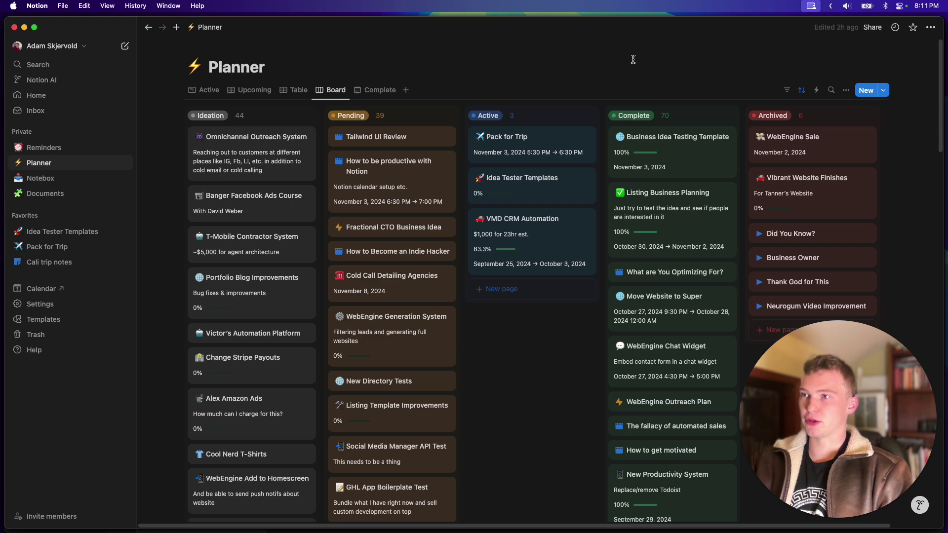
{"action": "scroll", "coordinate": [543, 149], "scroll_direction": "down", "scroll_amount": 1}
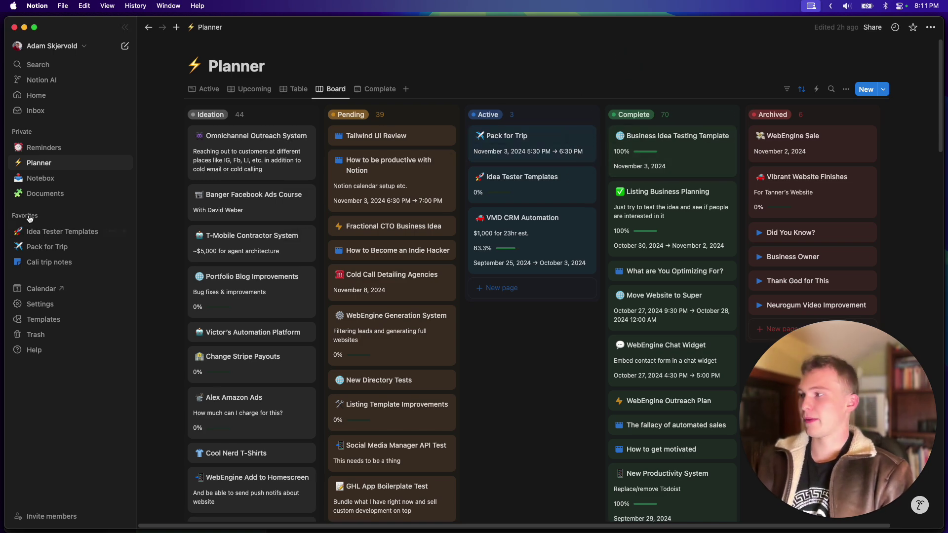
Create a new note in the Notebox database and mark it as a favorite
{"action": "left_click", "coordinate": [55, 190]}
{"action": "left_click", "coordinate": [57, 178]}
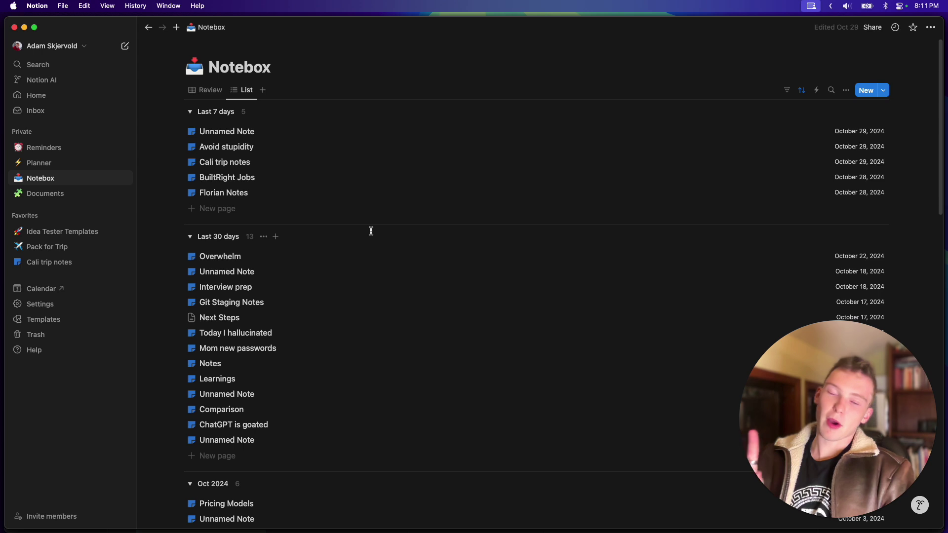
{"action": "scroll", "coordinate": [321, 232], "scroll_direction": "down", "scroll_amount": 3}
{"action": "scroll", "coordinate": [275, 230], "scroll_direction": "up", "scroll_amount": 3}
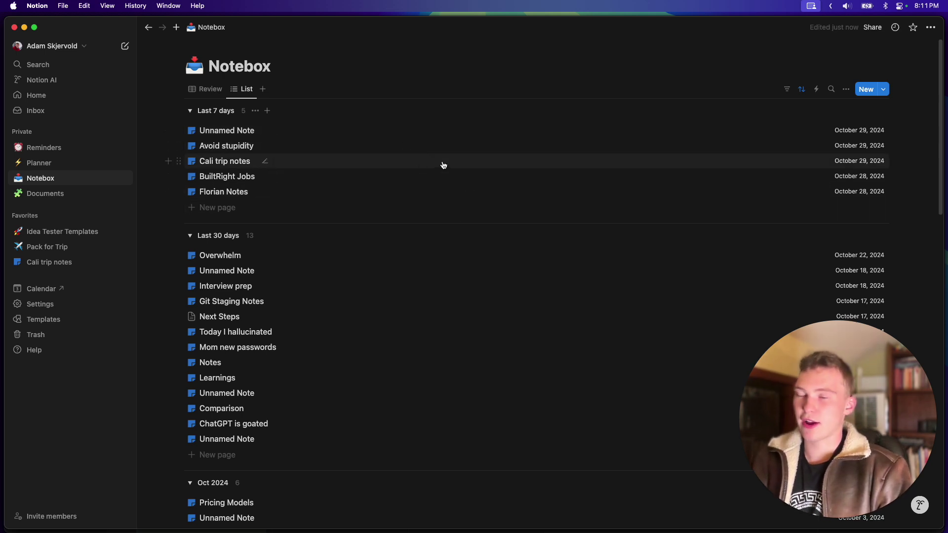
{"action": "left_click", "coordinate": [867, 89]}
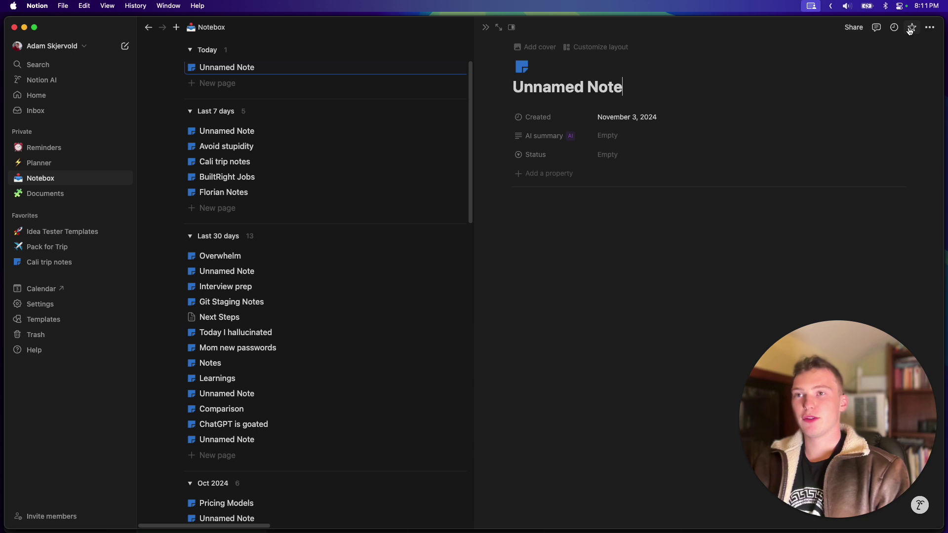
{"action": "left_click", "coordinate": [911, 29]}
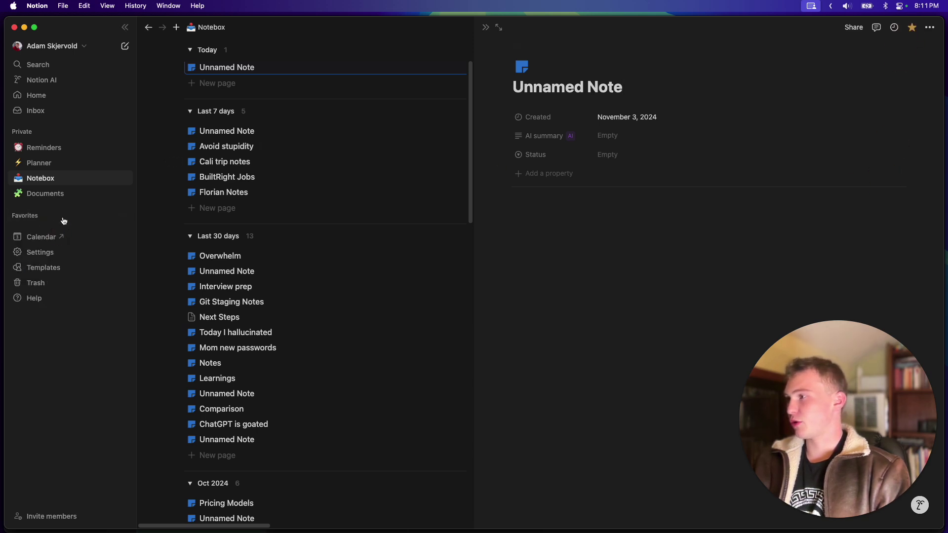
Open the Unnamed Note from Favorites and write 'This is a quick note' in its body
{"action": "left_click", "coordinate": [54, 231]}
{"action": "left_click", "coordinate": [525, 382]}
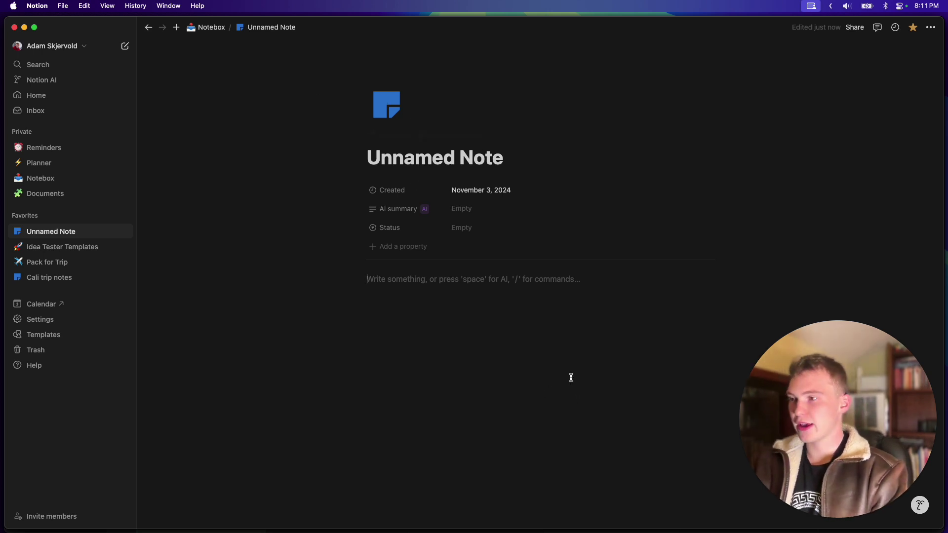
{"action": "type", "text": "This is a qui"}
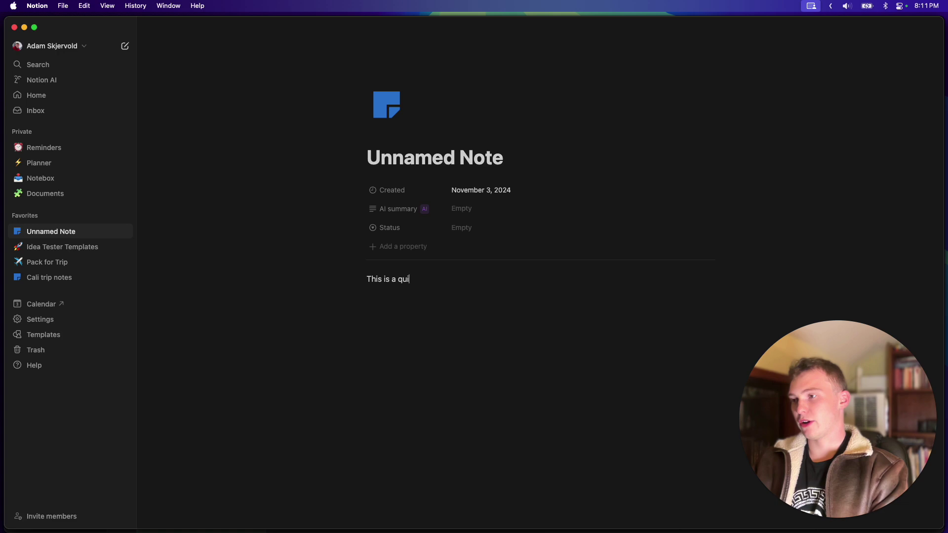
{"action": "type", "text": "ck note"}
{"action": "key", "text": "Return"}
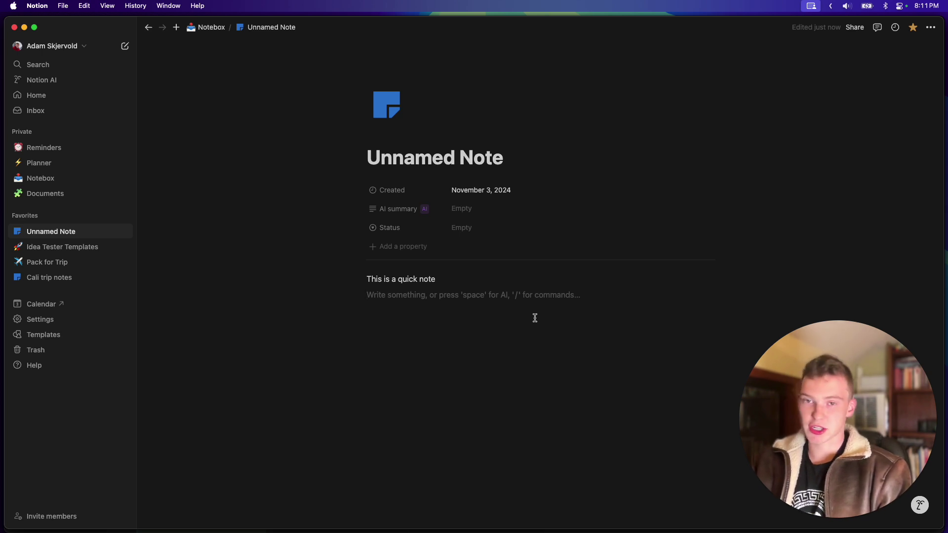
{"action": "key", "text": "BackSpace"}
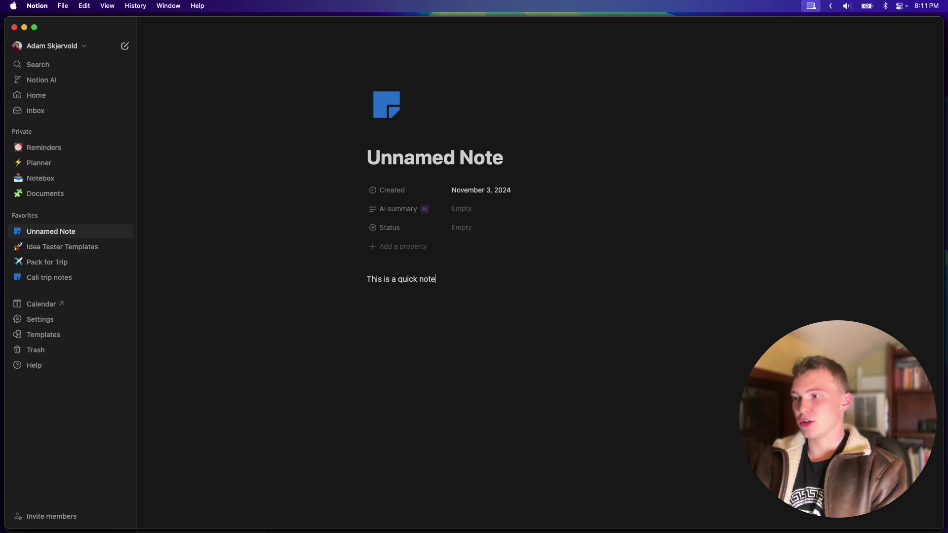
{"action": "key", "text": "super+minus"}
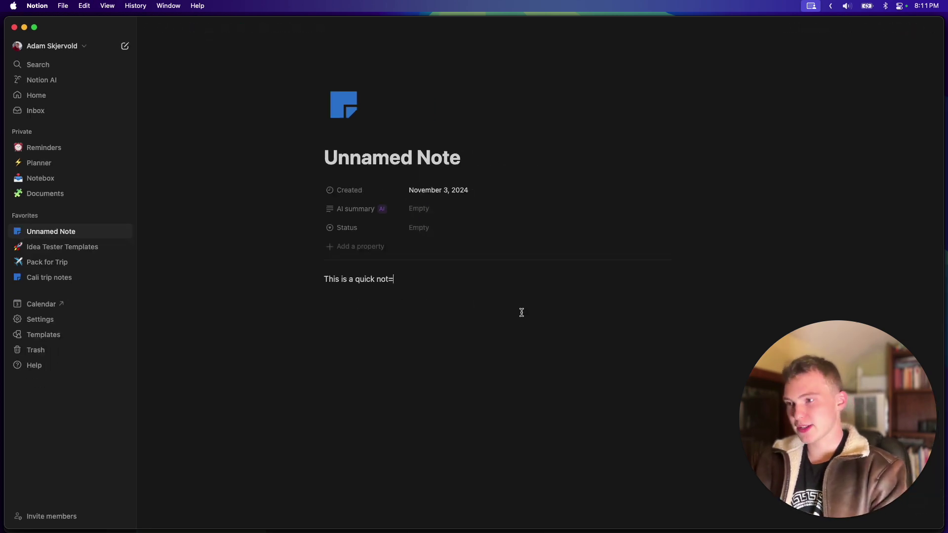
Open the Documents gallery and scroll through its pages
{"action": "left_click", "coordinate": [42, 193]}
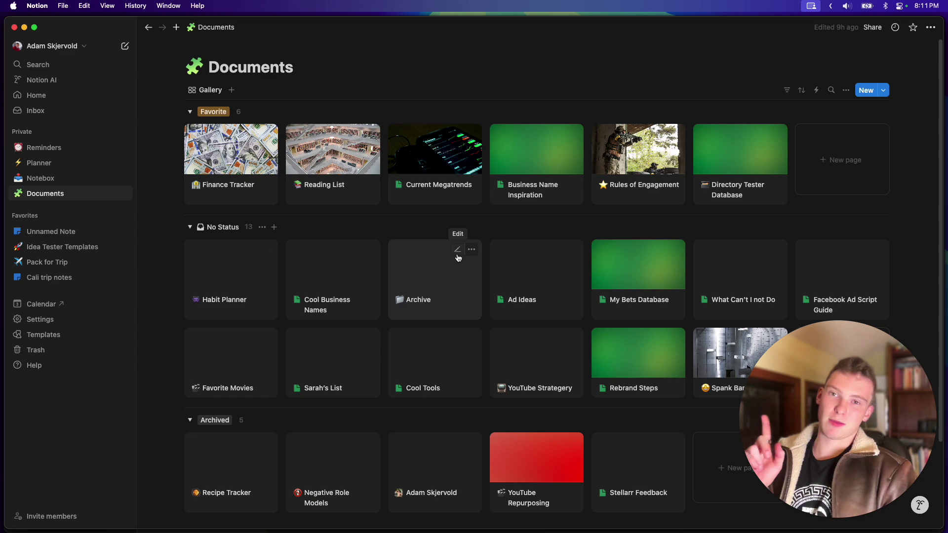
{"action": "scroll", "coordinate": [583, 247], "scroll_direction": "down", "scroll_amount": 2}
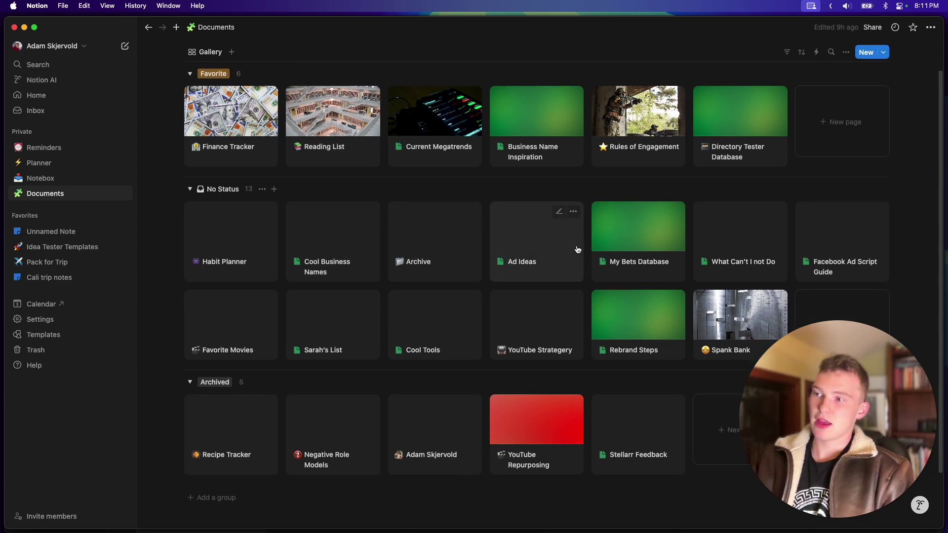
{"action": "scroll", "coordinate": [586, 243], "scroll_direction": "down", "scroll_amount": 2}
{"action": "scroll", "coordinate": [587, 243], "scroll_direction": "up", "scroll_amount": 3}
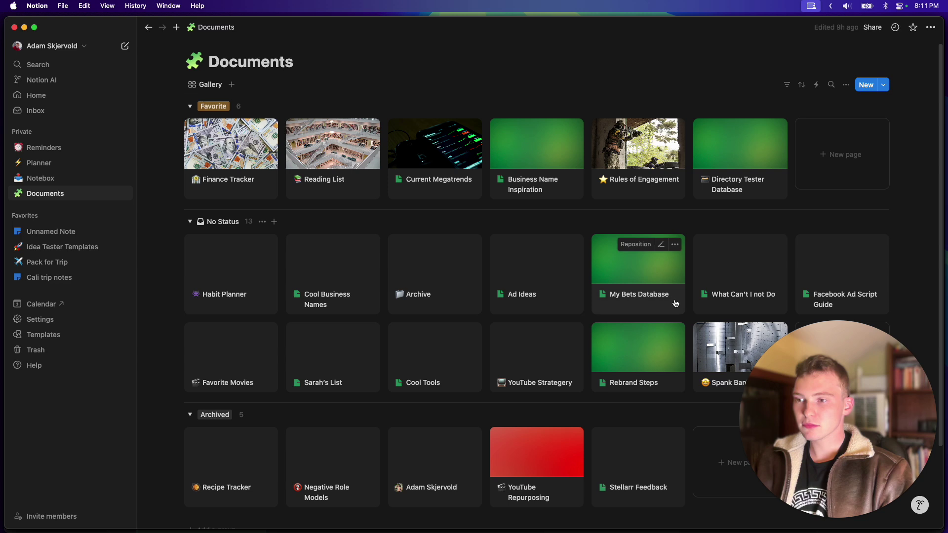
Preview Spank Bank, favorite it, open it full-page, then remove it from favorites
{"action": "left_click", "coordinate": [701, 334]}
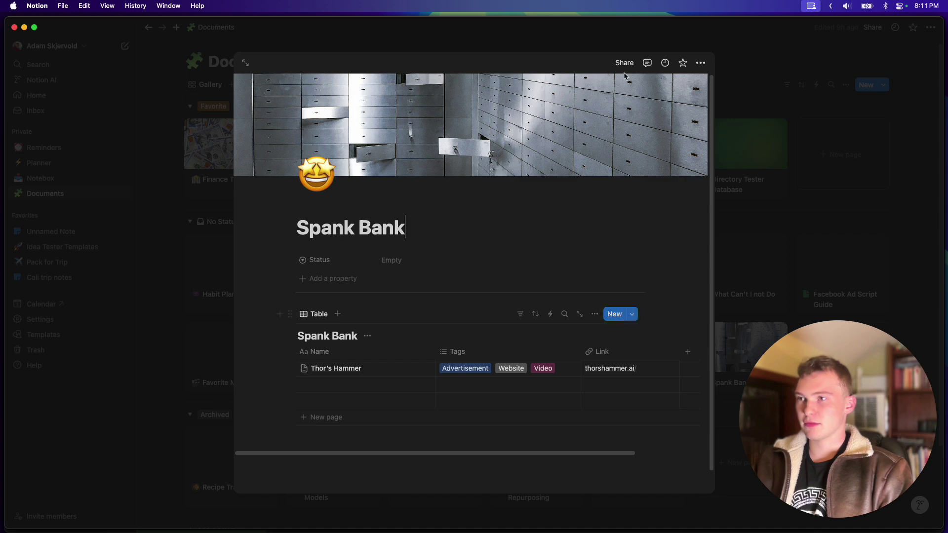
{"action": "left_click", "coordinate": [684, 62]}
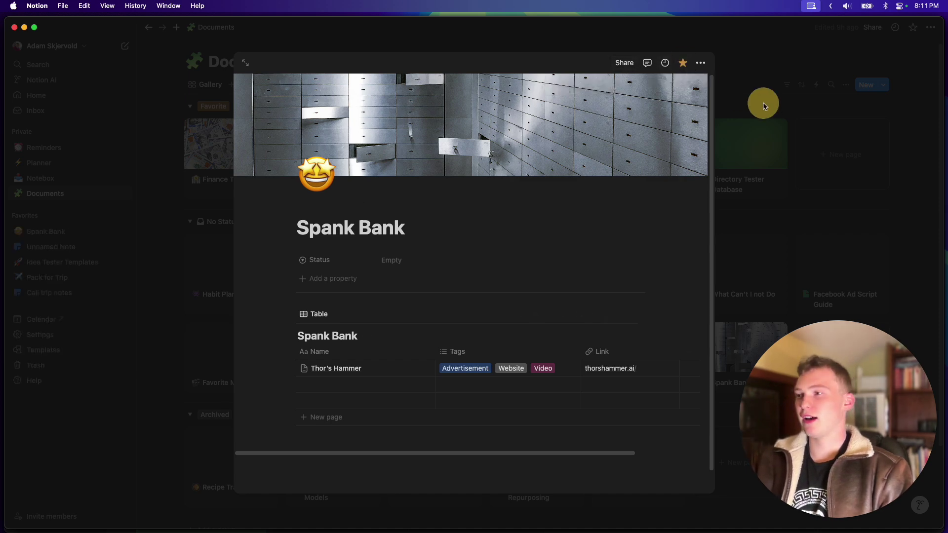
{"action": "left_click", "coordinate": [764, 101]}
{"action": "left_click", "coordinate": [50, 232]}
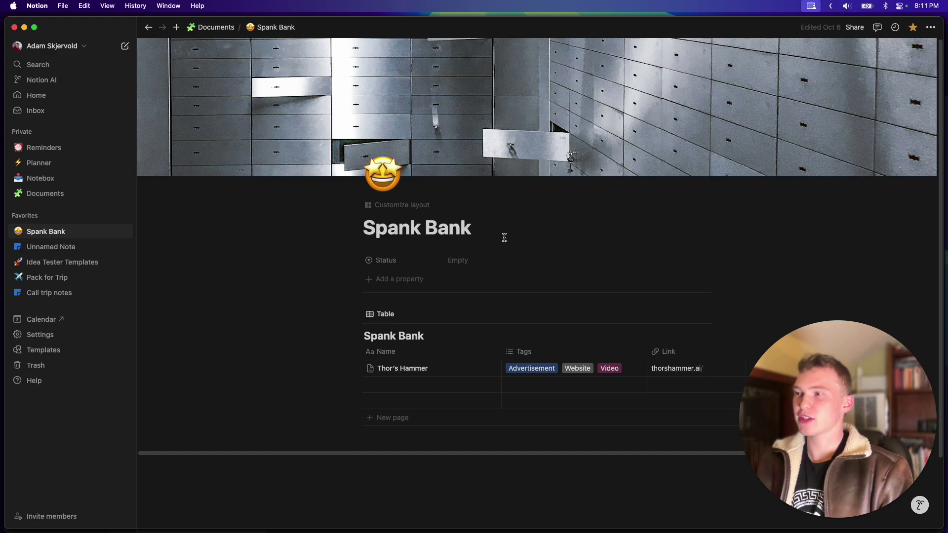
{"action": "scroll", "coordinate": [484, 244], "scroll_direction": "down", "scroll_amount": 3}
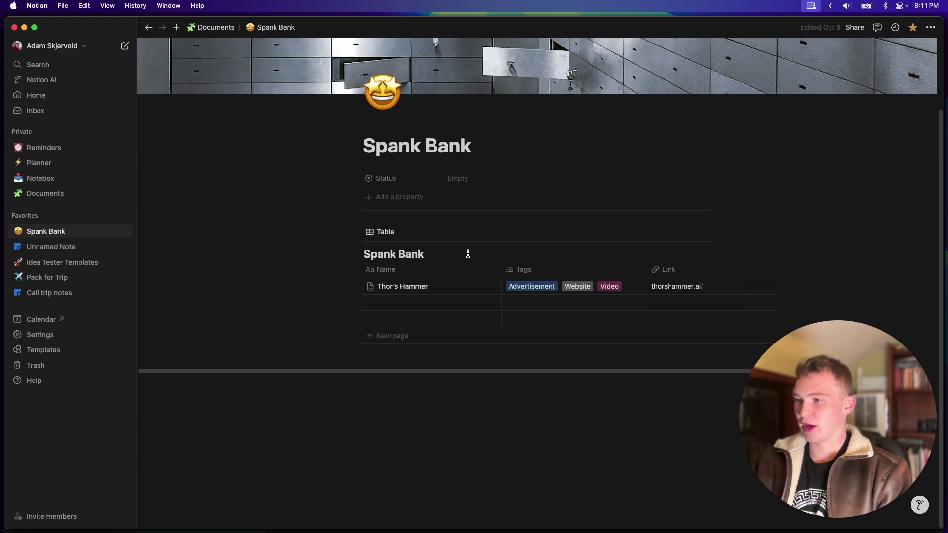
{"action": "left_click", "coordinate": [913, 30]}
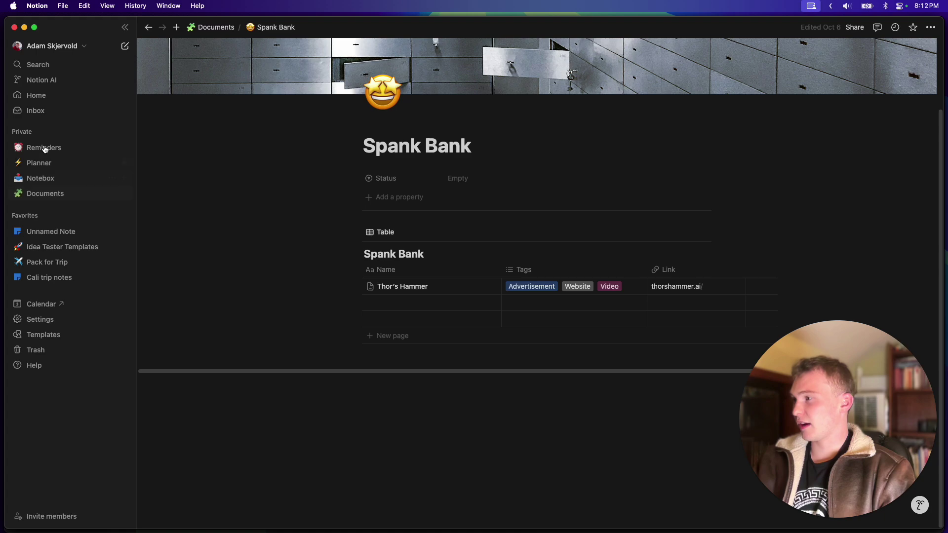
Return to Documents and browse its Favorite, No Status and Archived groups
{"action": "left_click", "coordinate": [46, 193]}
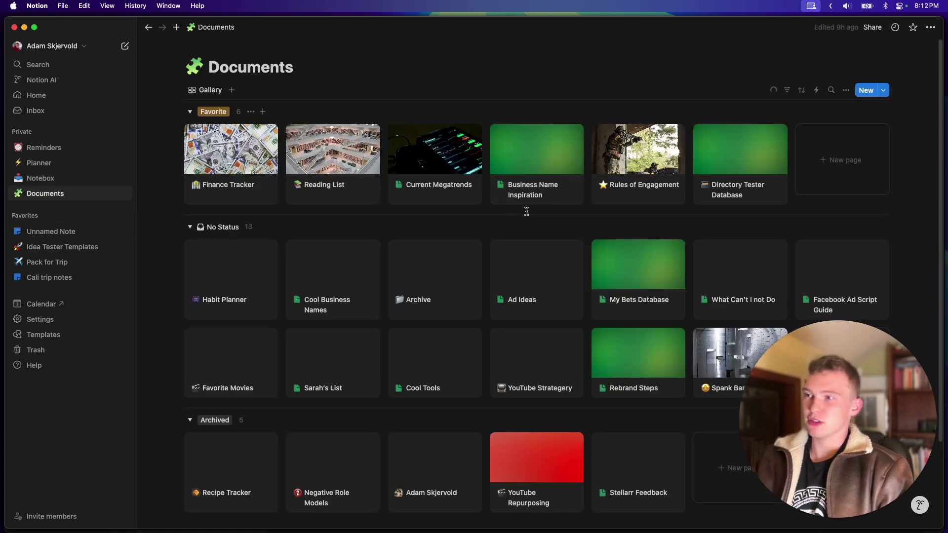
{"action": "scroll", "coordinate": [567, 299], "scroll_direction": "down", "scroll_amount": 3}
{"action": "scroll", "coordinate": [567, 271], "scroll_direction": "up", "scroll_amount": 3}
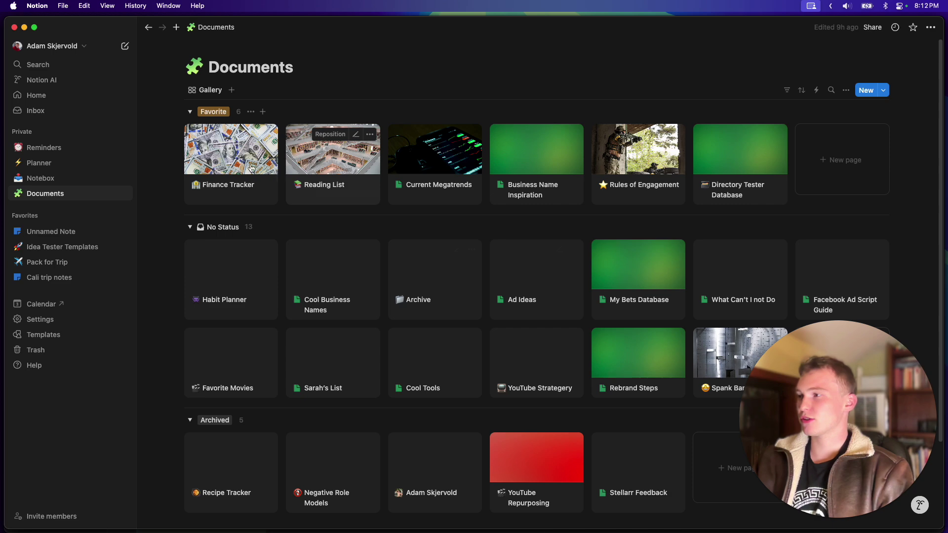
{"action": "scroll", "coordinate": [563, 277], "scroll_direction": "down", "scroll_amount": 3}
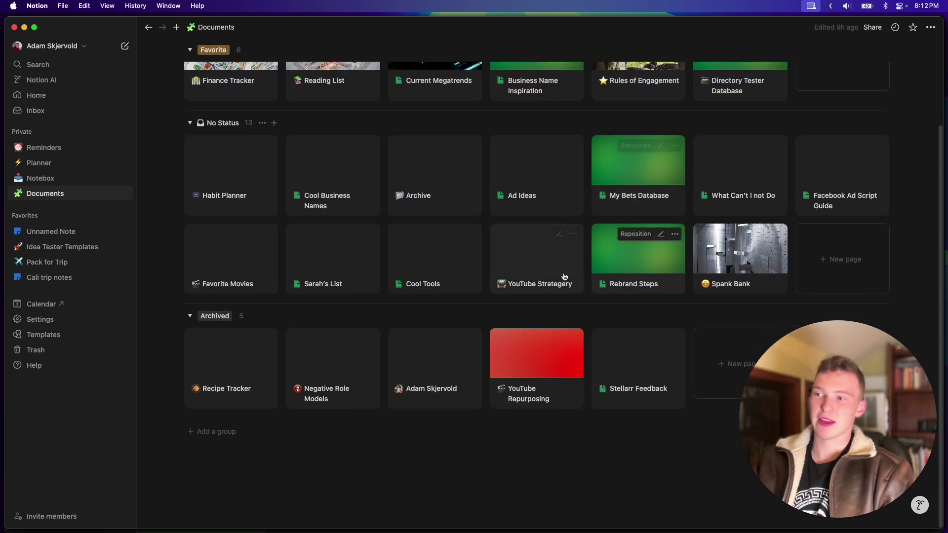
{"action": "scroll", "coordinate": [653, 220], "scroll_direction": "up", "scroll_amount": 3}
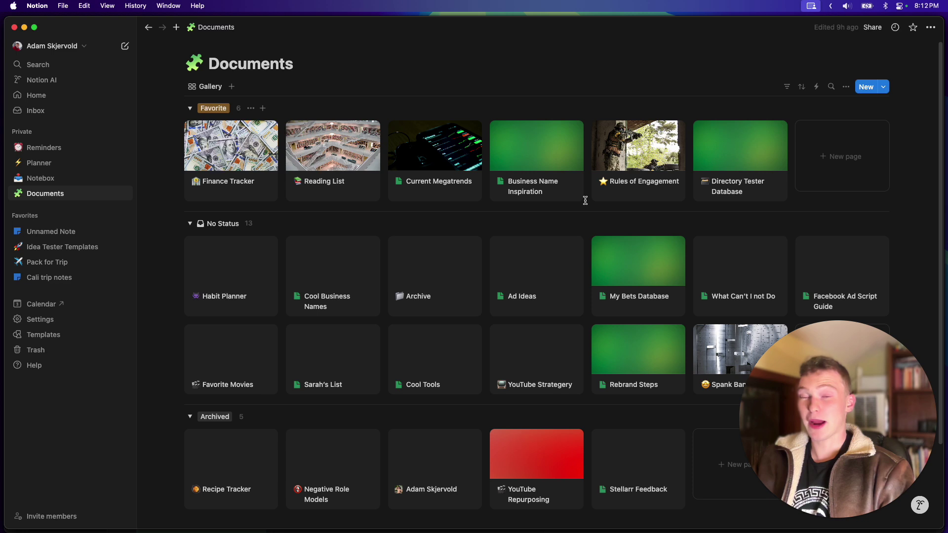
{"action": "scroll", "coordinate": [493, 183], "scroll_direction": "down", "scroll_amount": 1}
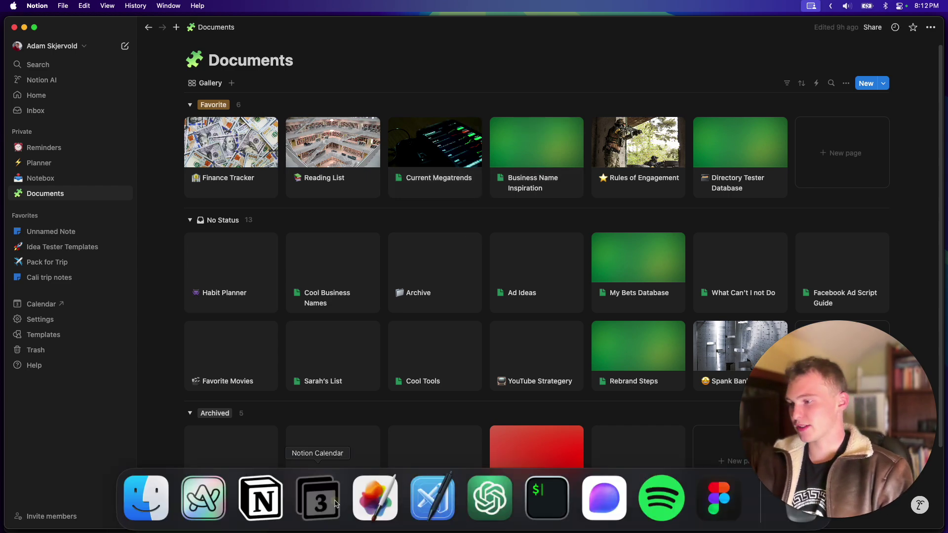
Switch to Notion Calendar and scroll the 5-day view to Fri 1 – Tue 5 November 2024
{"action": "left_click", "coordinate": [318, 495]}
{"action": "scroll", "coordinate": [500, 281], "scroll_direction": "down", "scroll_amount": 1}
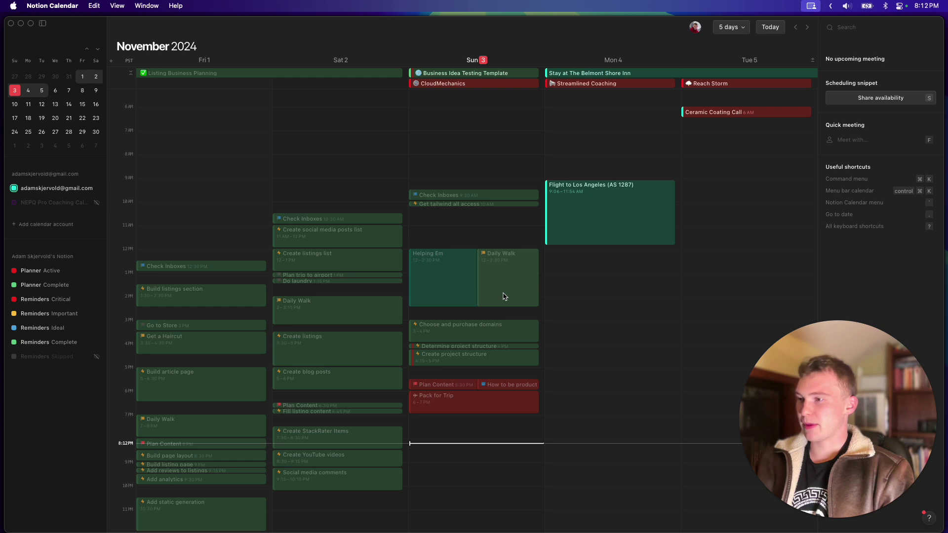
{"action": "scroll", "coordinate": [491, 281], "scroll_direction": "left", "scroll_amount": 5}
{"action": "scroll", "coordinate": [483, 283], "scroll_direction": "right", "scroll_amount": 2}
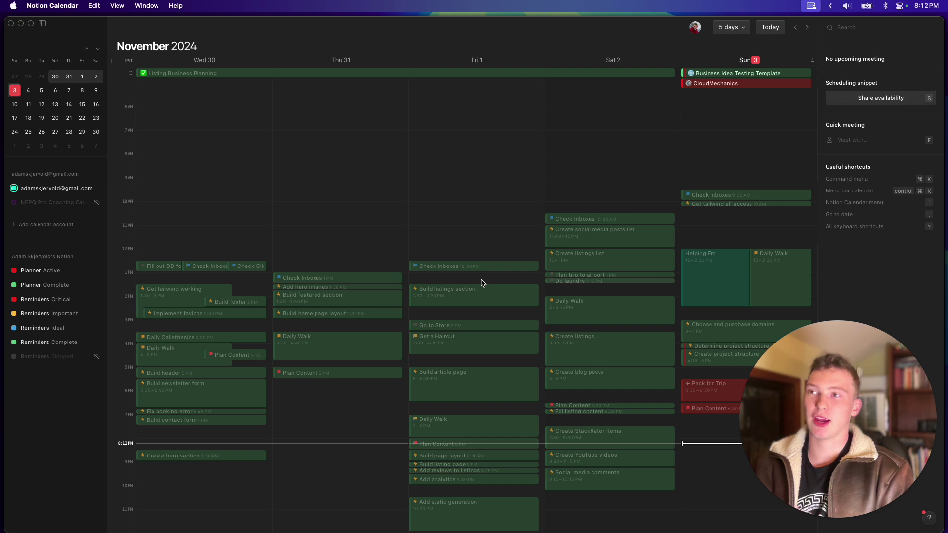
{"action": "scroll", "coordinate": [483, 285], "scroll_direction": "left", "scroll_amount": 5}
{"action": "scroll", "coordinate": [483, 285], "scroll_direction": "right", "scroll_amount": 10}
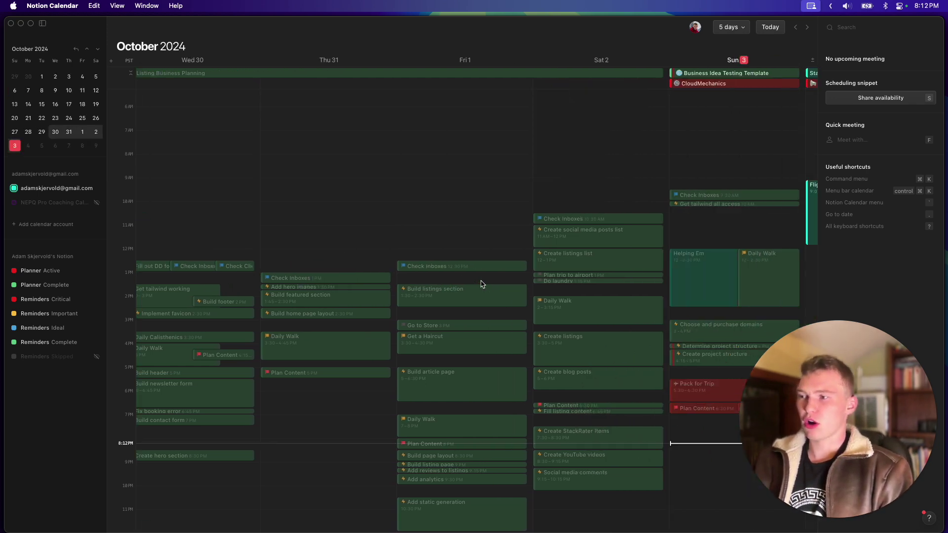
{"action": "scroll", "coordinate": [483, 284], "scroll_direction": "left", "scroll_amount": 5}
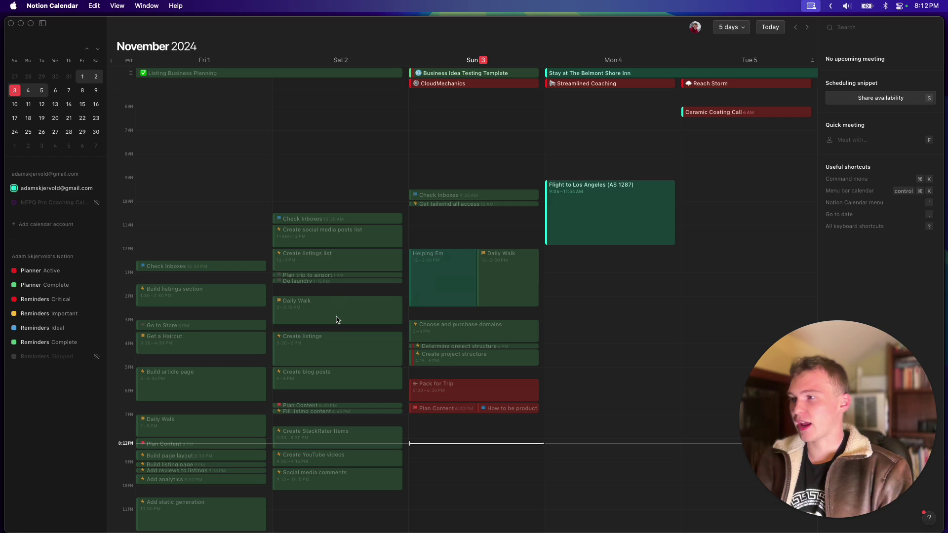
{"action": "scroll", "coordinate": [418, 273], "scroll_direction": "right", "scroll_amount": 3}
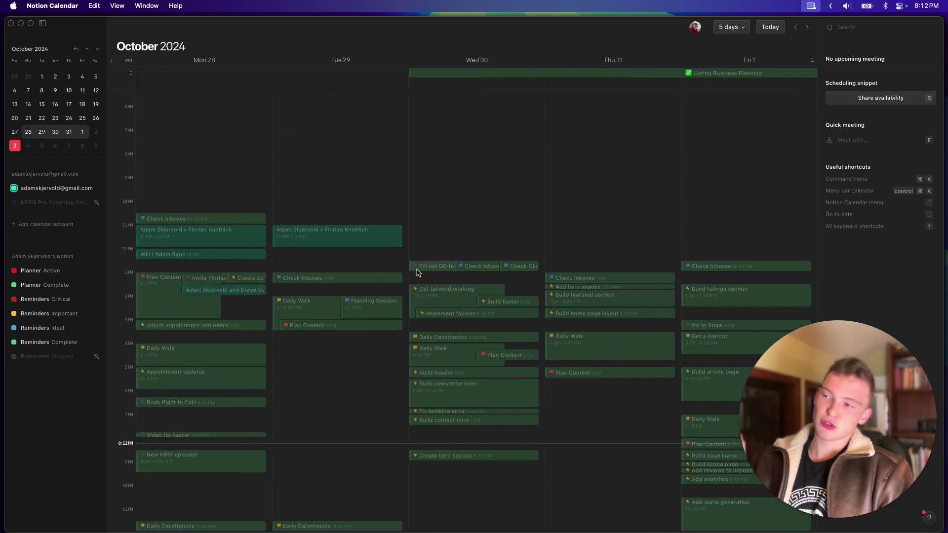
{"action": "scroll", "coordinate": [418, 274], "scroll_direction": "right", "scroll_amount": 5}
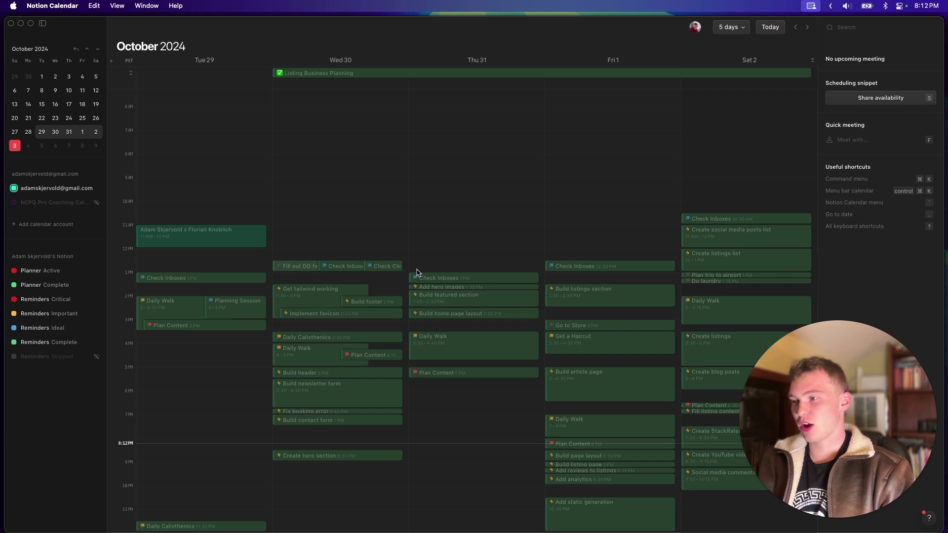
{"action": "scroll", "coordinate": [417, 270], "scroll_direction": "right", "scroll_amount": 3}
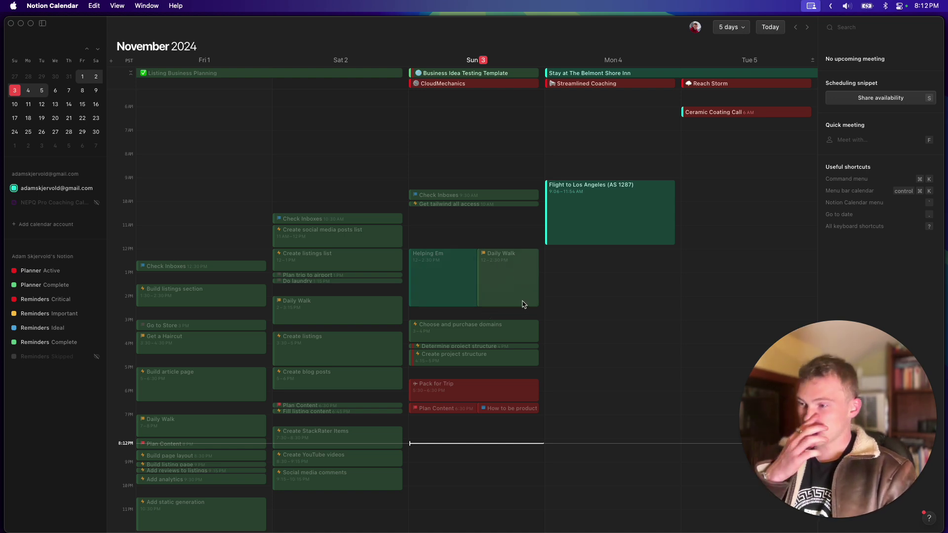
Extend Pack for Trip to 8 PM and move Plan Content and its neighbour to 8 PM
{"action": "left_click", "coordinate": [457, 401]}
{"action": "left_click_drag", "start_coordinate": [441, 402], "coordinate": [434, 441]}
{"action": "key", "text": "Escape"}
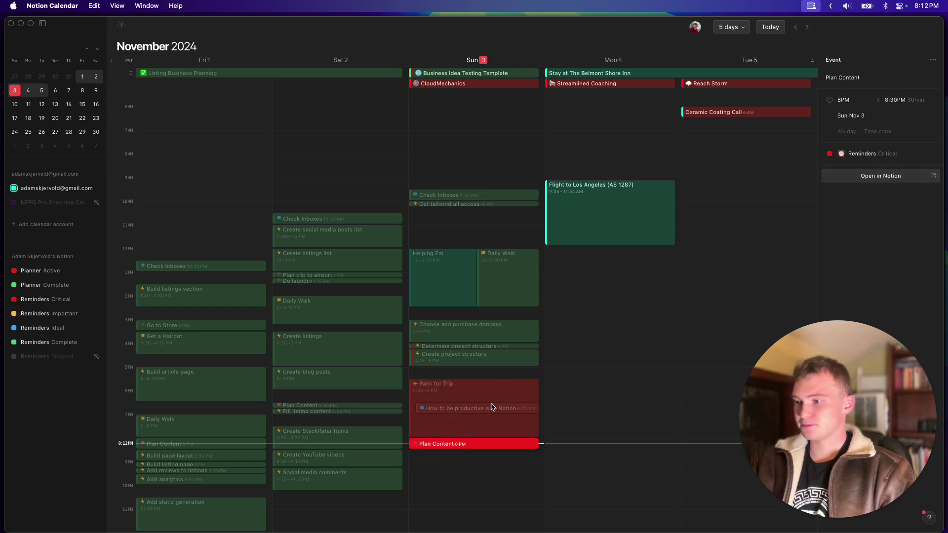
{"action": "left_click_drag", "start_coordinate": [481, 408], "coordinate": [505, 444]}
{"action": "key", "text": "Escape"}
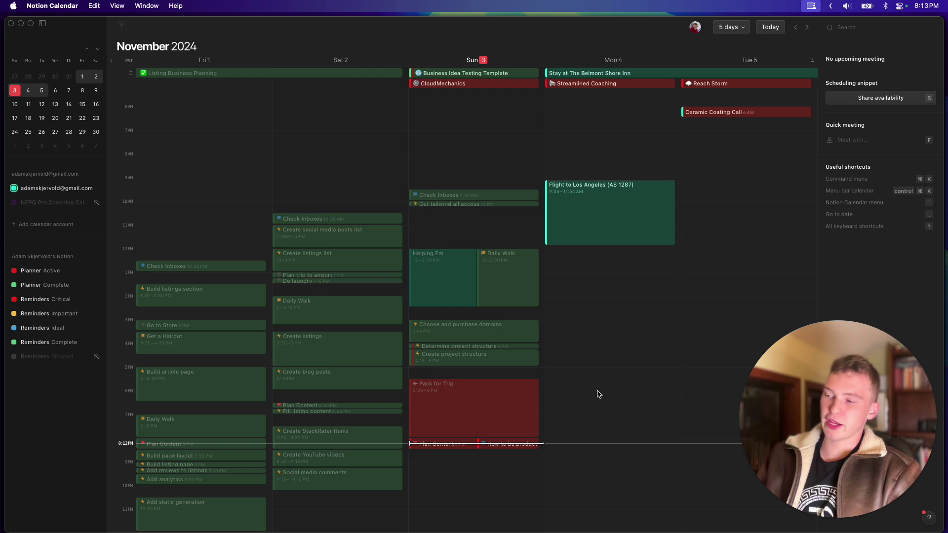
Time-block CloudMechanics on Sunday evening from 8:30 to 9:30 PM
{"action": "left_click_drag", "start_coordinate": [458, 84], "coordinate": [440, 472]}
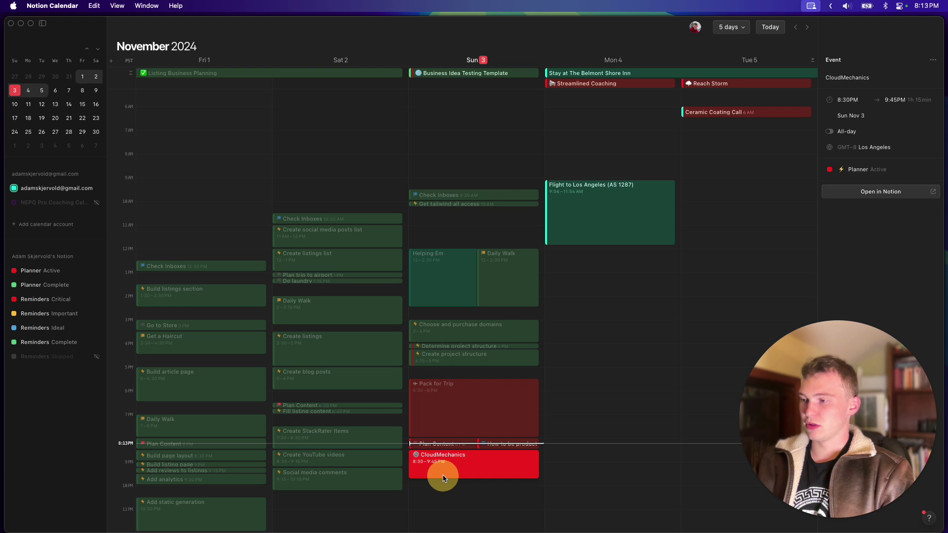
{"action": "left_click", "coordinate": [564, 446]}
{"action": "scroll", "coordinate": [401, 266], "scroll_direction": "down", "scroll_amount": 1}
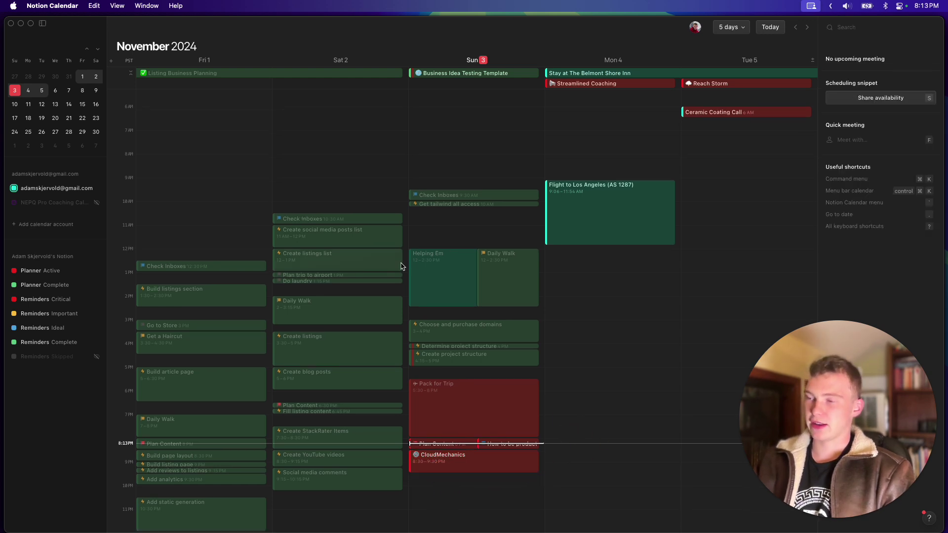
{"action": "scroll", "coordinate": [492, 233], "scroll_direction": "left", "scroll_amount": 5}
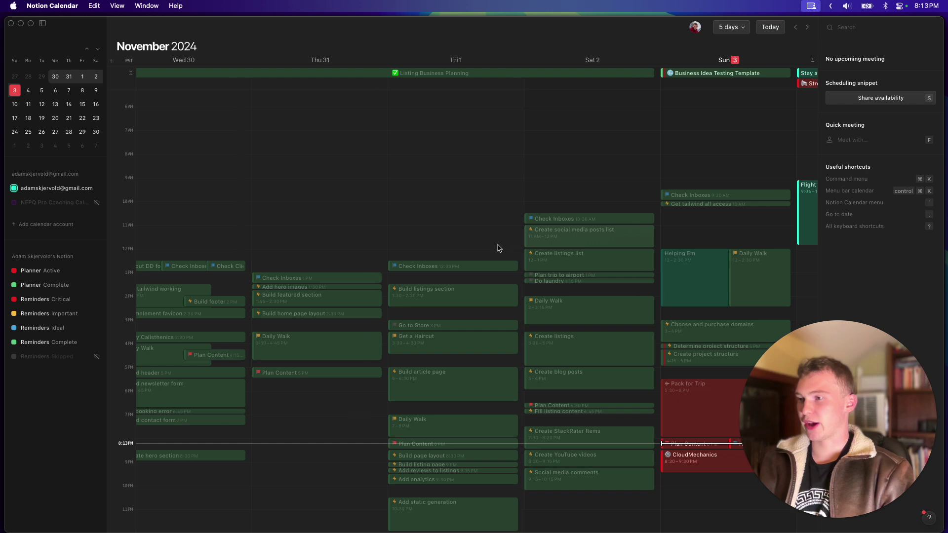
Inspect details of Saturday's Create social media posts list and Create listings list tasks
{"action": "left_click", "coordinate": [455, 243]}
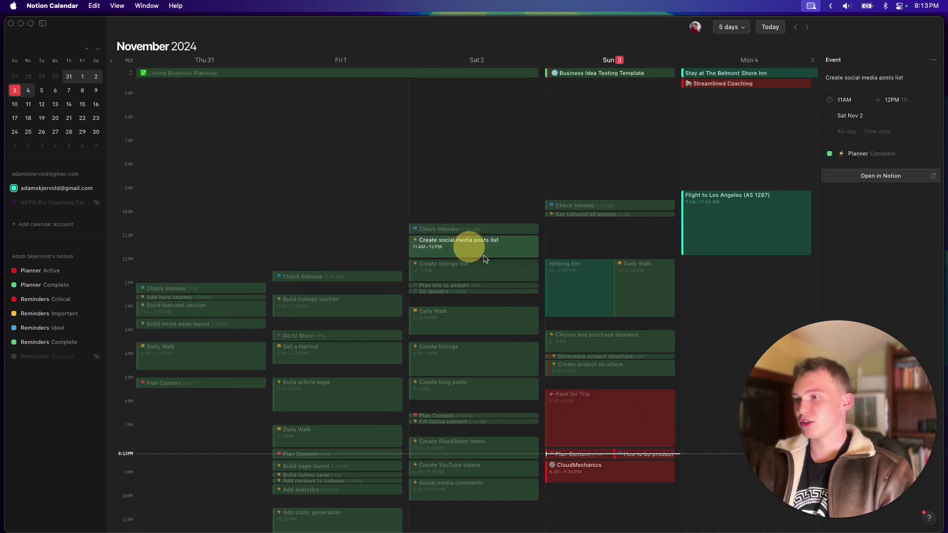
{"action": "left_click", "coordinate": [459, 239]}
{"action": "left_click", "coordinate": [460, 245]}
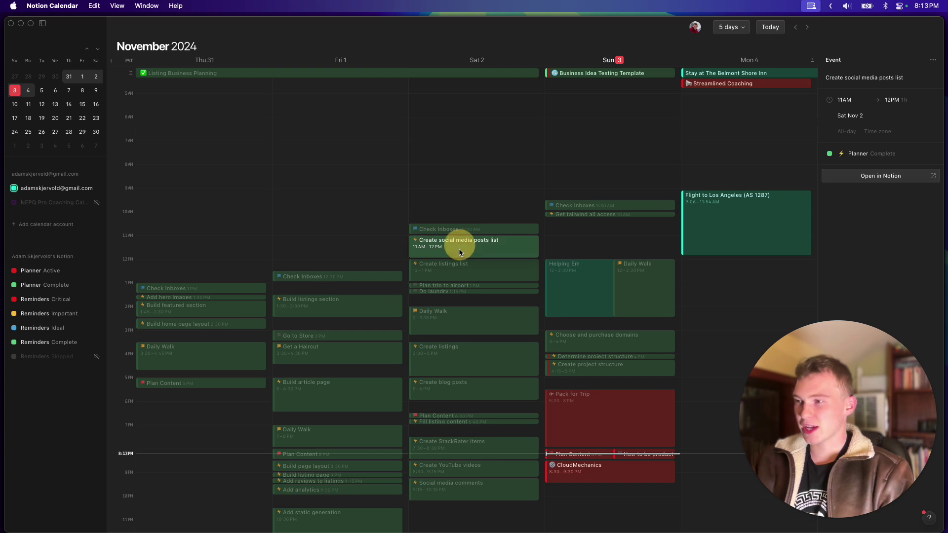
{"action": "left_click", "coordinate": [460, 246]}
{"action": "left_click", "coordinate": [462, 262]}
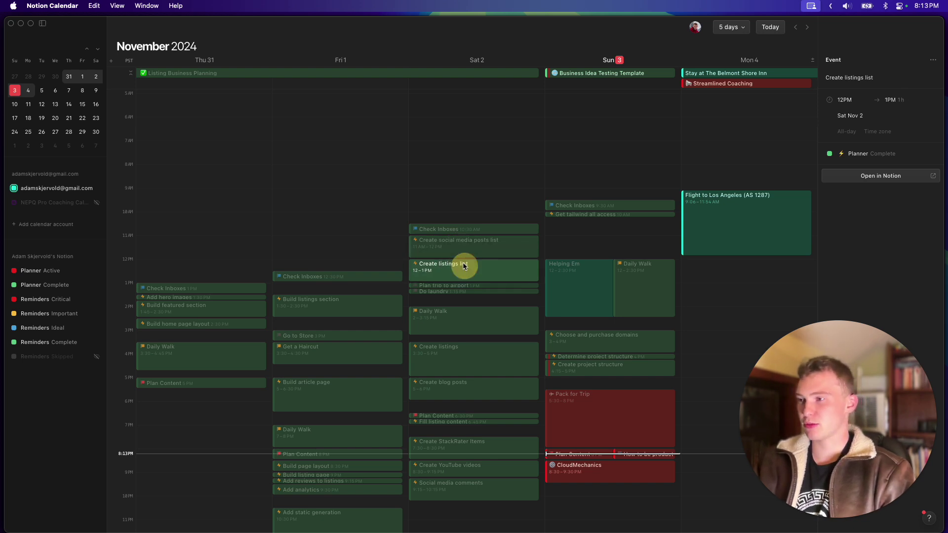
{"action": "left_click", "coordinate": [457, 255]}
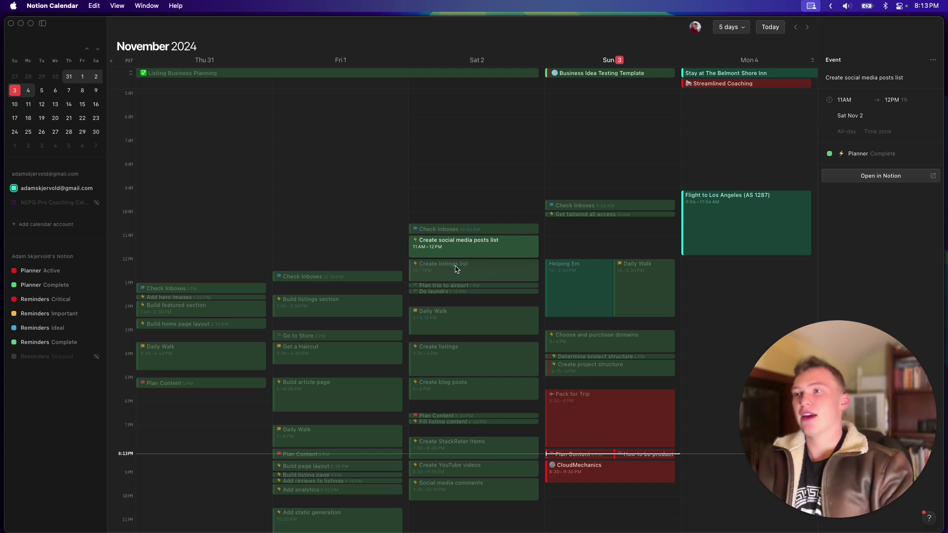
{"action": "left_click", "coordinate": [454, 247]}
{"action": "left_click", "coordinate": [463, 262]}
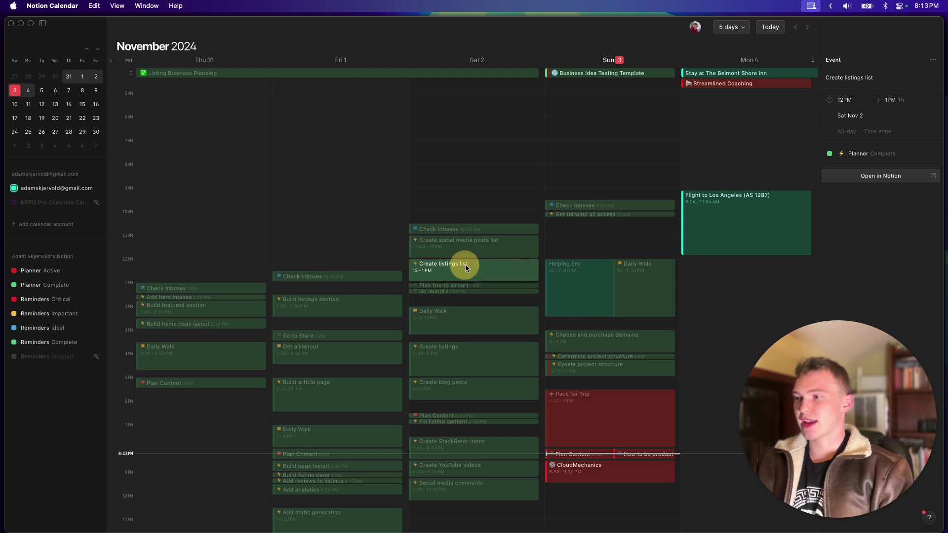
{"action": "left_click", "coordinate": [461, 261]}
{"action": "left_click", "coordinate": [451, 275]}
{"action": "left_click", "coordinate": [449, 249]}
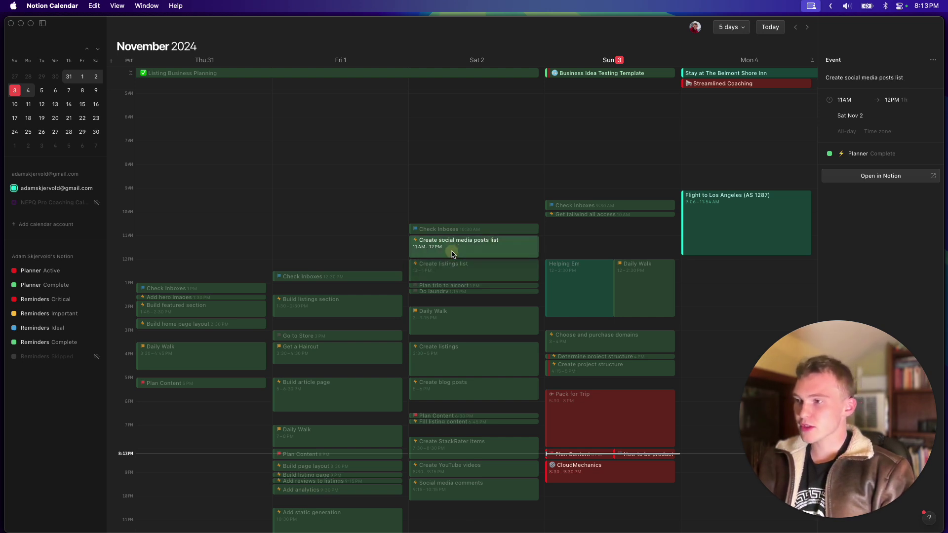
{"action": "left_click", "coordinate": [450, 267]}
{"action": "left_click", "coordinate": [449, 251]}
{"action": "left_click", "coordinate": [476, 277]}
{"action": "scroll", "coordinate": [477, 278], "scroll_direction": "right", "scroll_amount": 3}
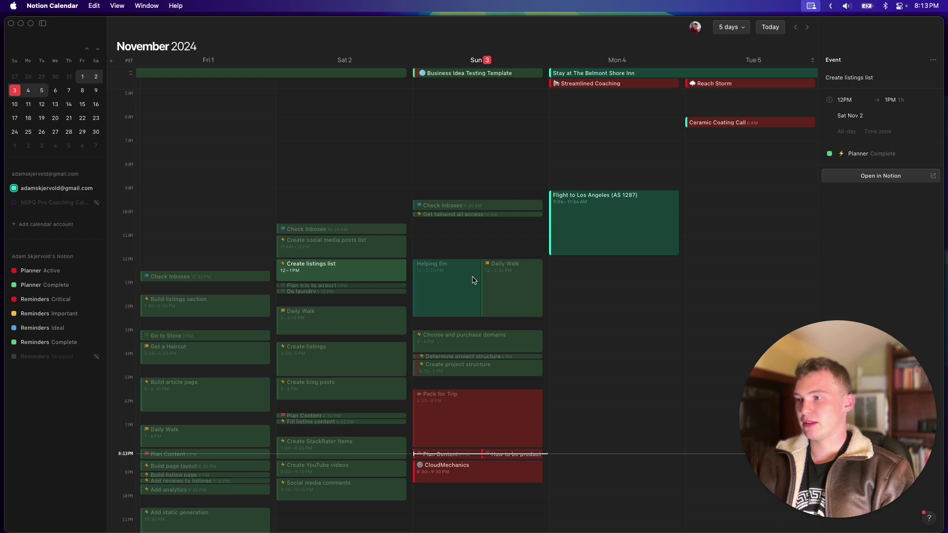
{"action": "scroll", "coordinate": [477, 278], "scroll_direction": "left", "scroll_amount": 3}
{"action": "mouse_move", "coordinate": [277, 502]}
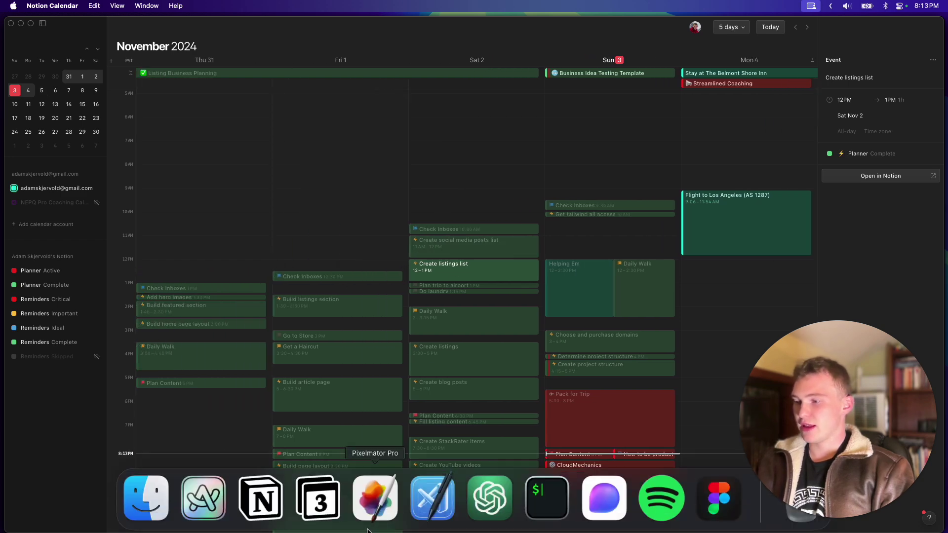
Open the Reminders database and show the Reminders Skipped calendar in Notion Calendar
{"action": "left_click", "coordinate": [277, 503]}
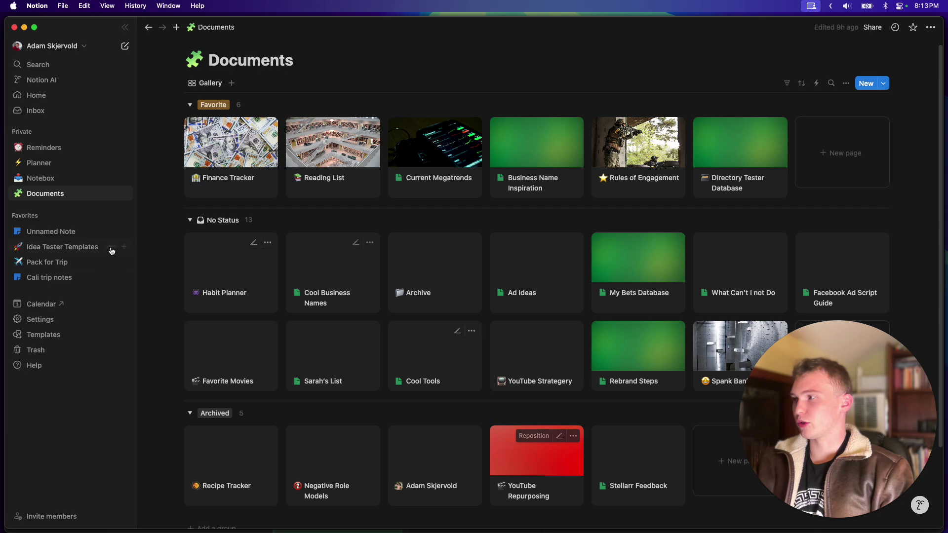
{"action": "left_click", "coordinate": [58, 162]}
{"action": "left_click", "coordinate": [73, 150]}
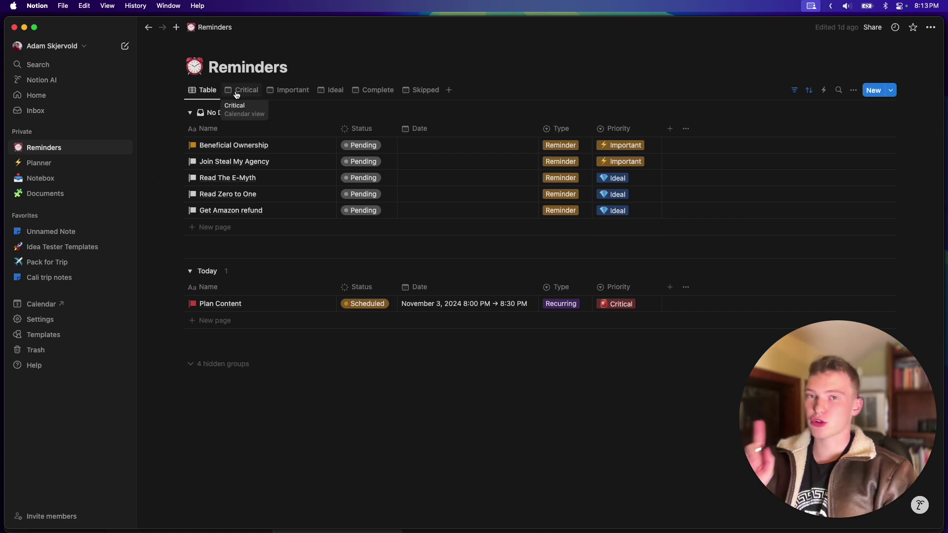
{"action": "left_click", "coordinate": [318, 501]}
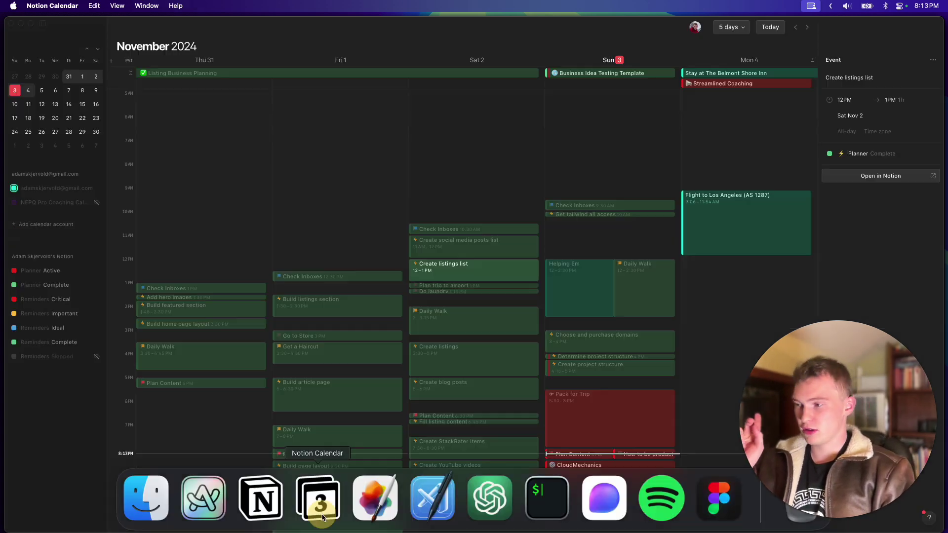
{"action": "left_click", "coordinate": [97, 357]}
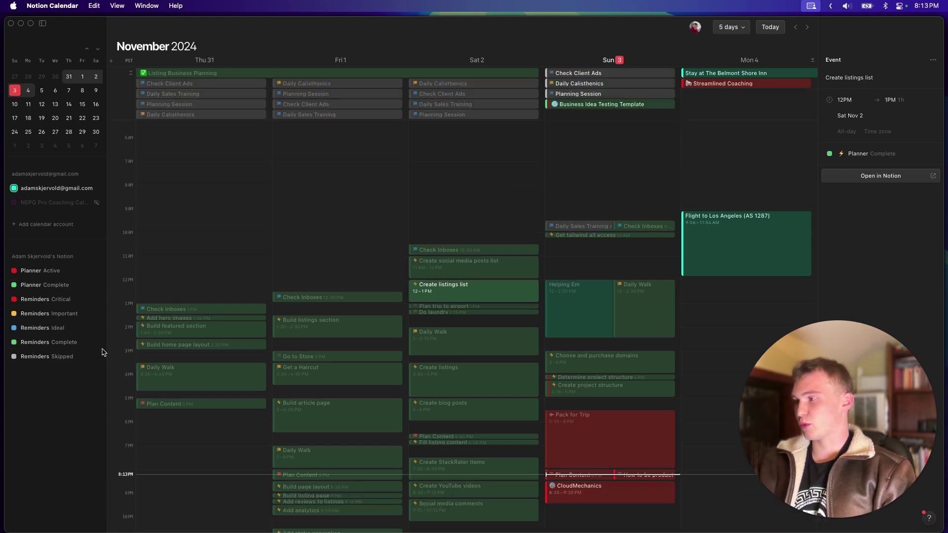
{"action": "left_click", "coordinate": [258, 498]}
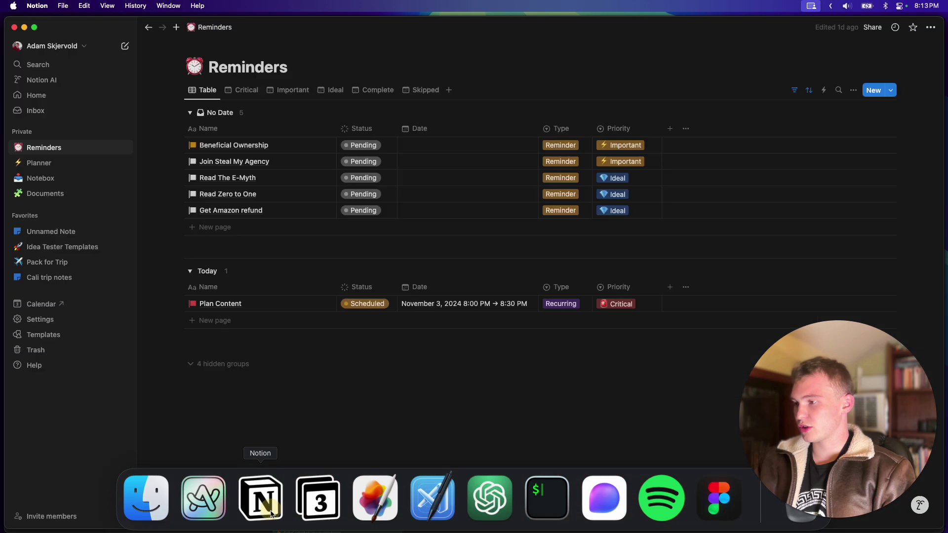
View the Critical, Important, Ideal, Complete and Skipped reminder calendar views in turn
{"action": "left_click", "coordinate": [244, 90]}
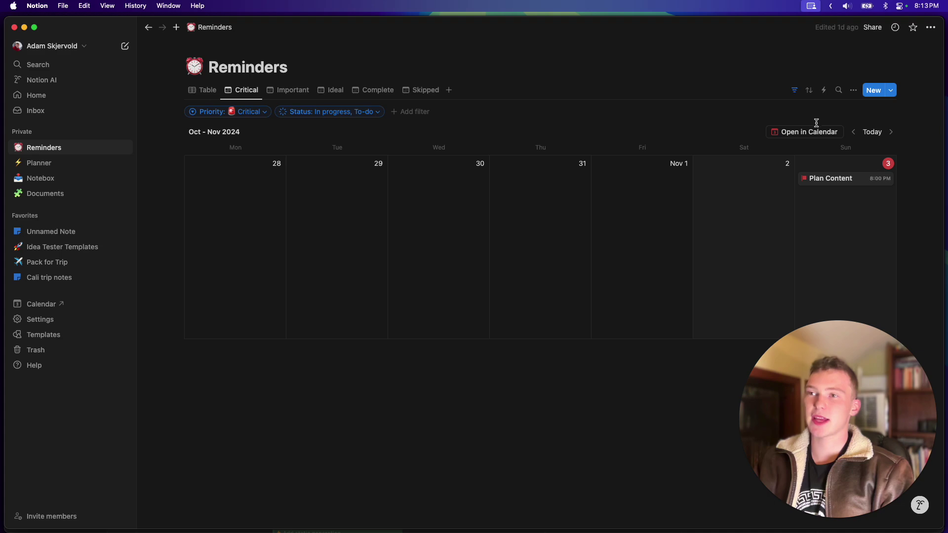
{"action": "left_click", "coordinate": [317, 499]}
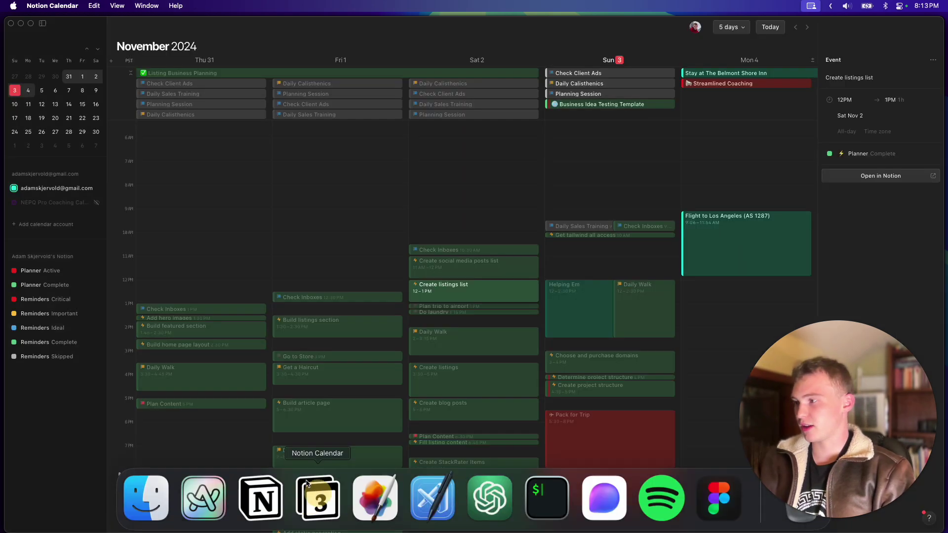
{"action": "key", "text": "super+Tab"}
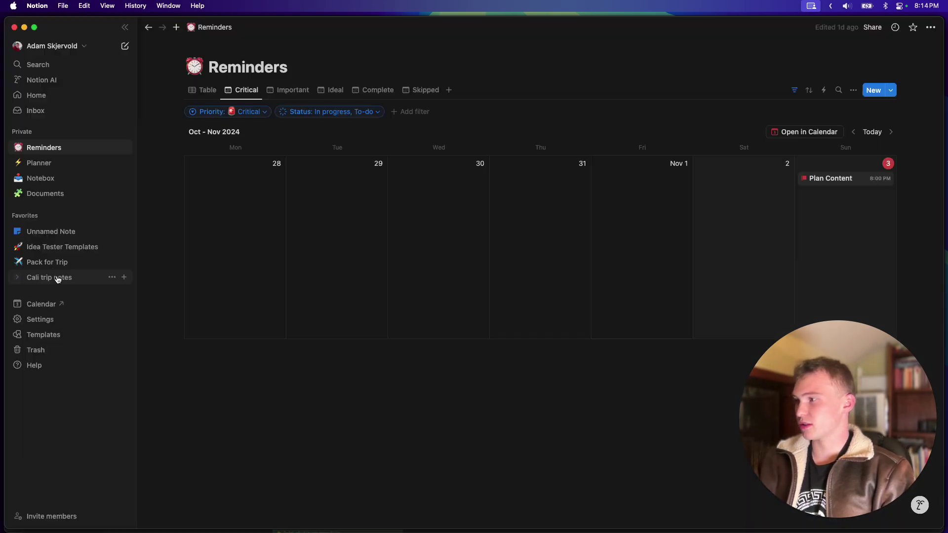
{"action": "left_click", "coordinate": [291, 90]}
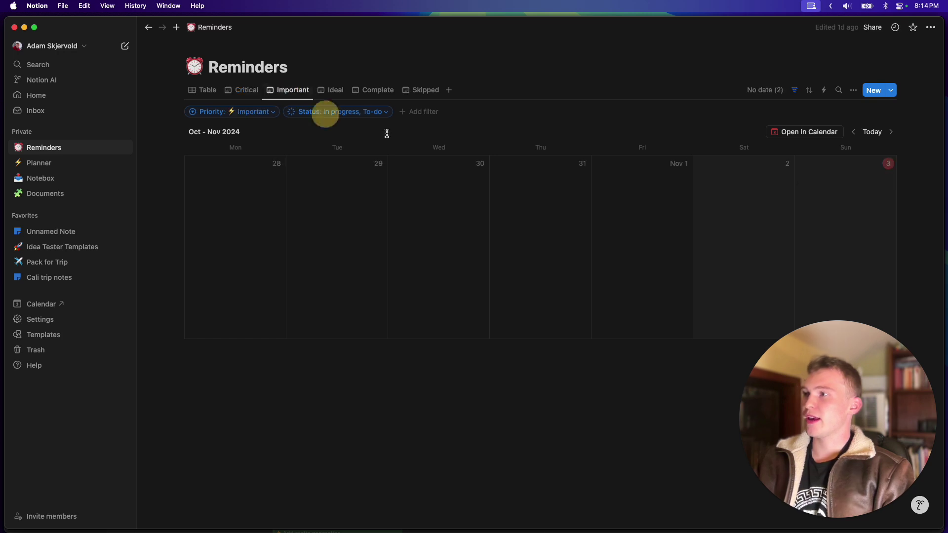
{"action": "left_click", "coordinate": [332, 92]}
{"action": "left_click", "coordinate": [367, 94]}
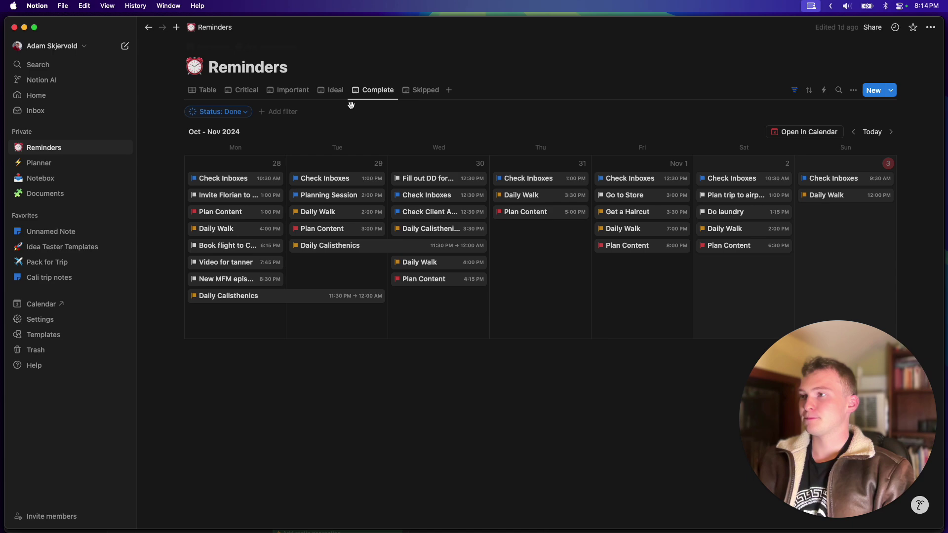
{"action": "left_click", "coordinate": [423, 92]}
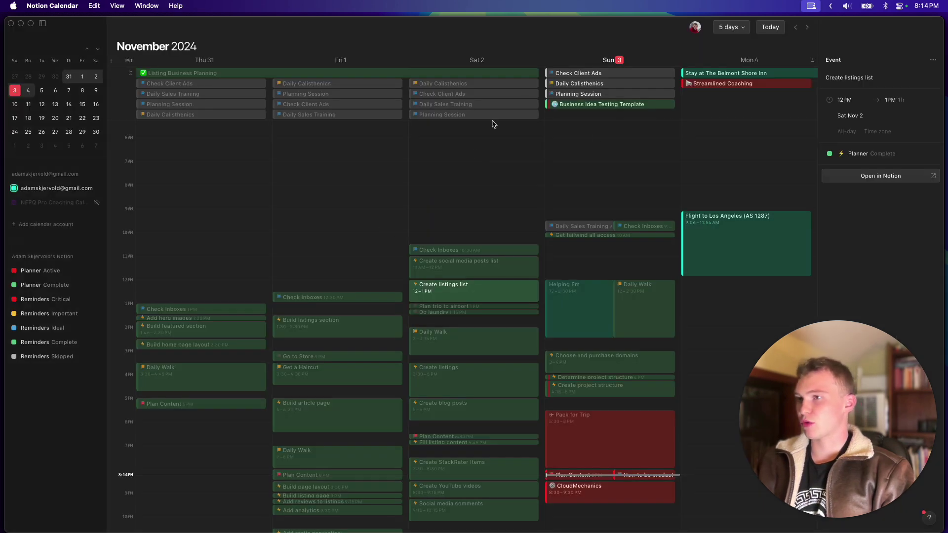
Hide the Reminders Skipped calendar and scroll around the week, clearing the details panel
{"action": "left_click", "coordinate": [96, 357]}
{"action": "scroll", "coordinate": [557, 199], "scroll_direction": "right", "scroll_amount": 5}
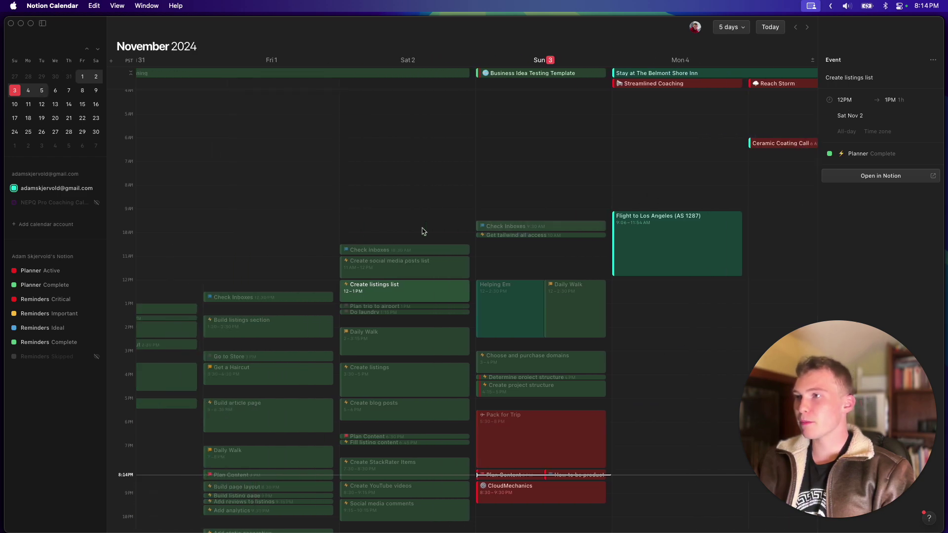
{"action": "scroll", "coordinate": [434, 138], "scroll_direction": "down", "scroll_amount": 1}
{"action": "scroll", "coordinate": [445, 201], "scroll_direction": "left", "scroll_amount": 10}
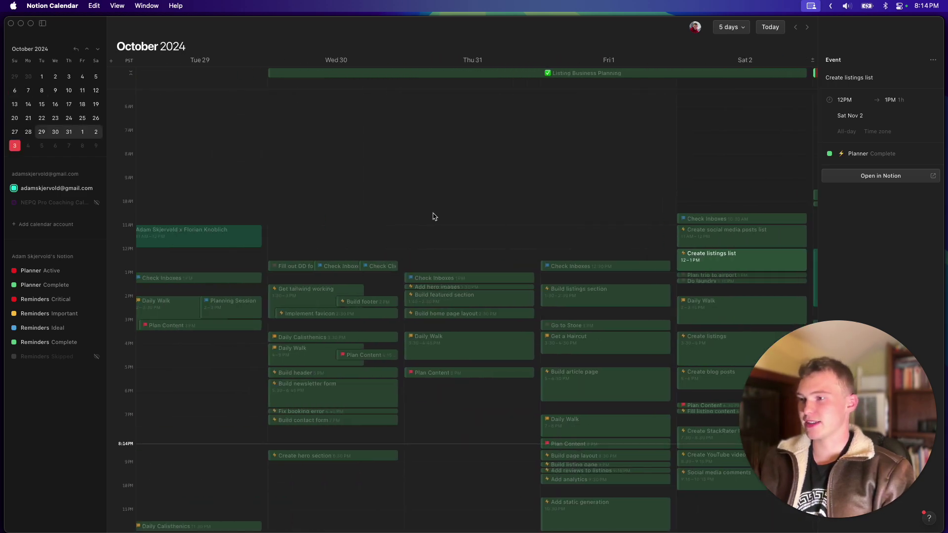
{"action": "left_click", "coordinate": [487, 207]}
{"action": "scroll", "coordinate": [487, 206], "scroll_direction": "right", "scroll_amount": 5}
{"action": "scroll", "coordinate": [486, 207], "scroll_direction": "up", "scroll_amount": 1}
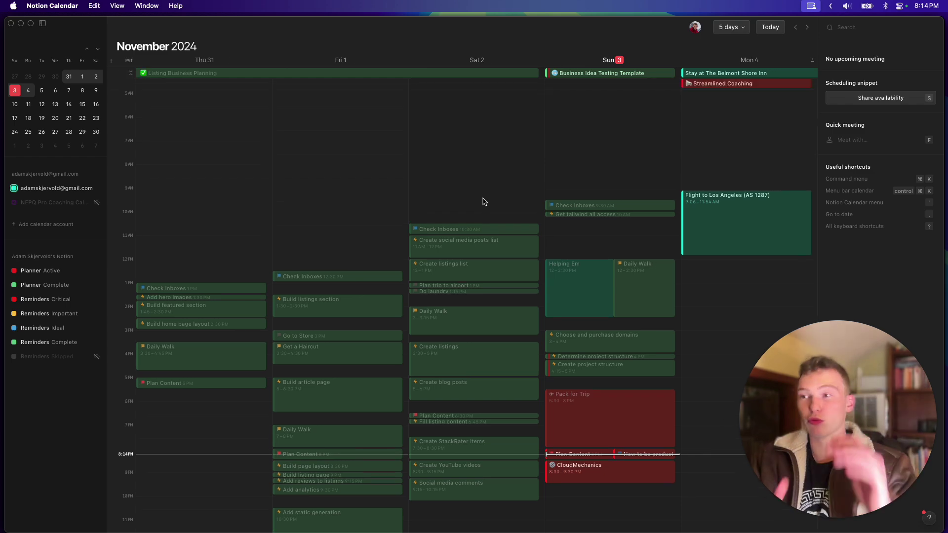
{"action": "scroll", "coordinate": [488, 200], "scroll_direction": "left", "scroll_amount": 15}
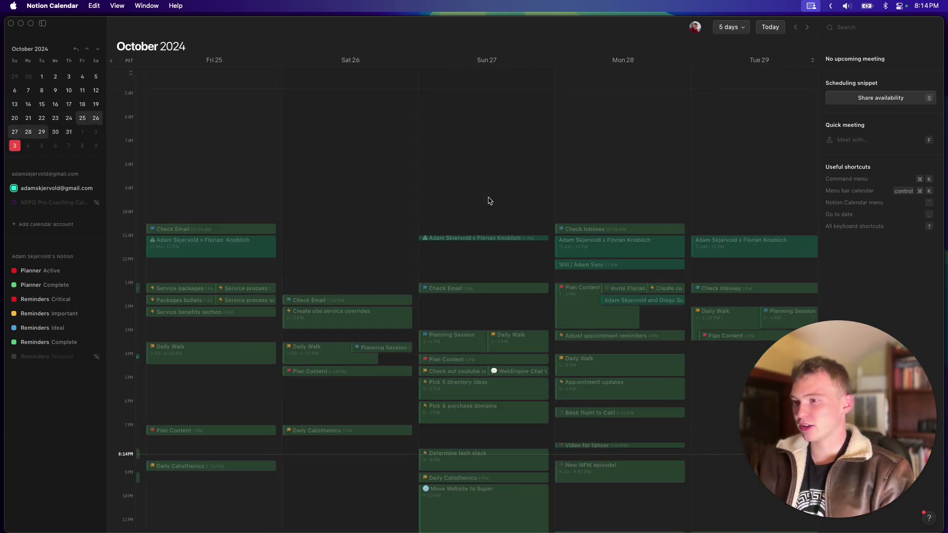
{"action": "scroll", "coordinate": [514, 197], "scroll_direction": "left", "scroll_amount": 3}
{"action": "scroll", "coordinate": [529, 272], "scroll_direction": "right", "scroll_amount": 12}
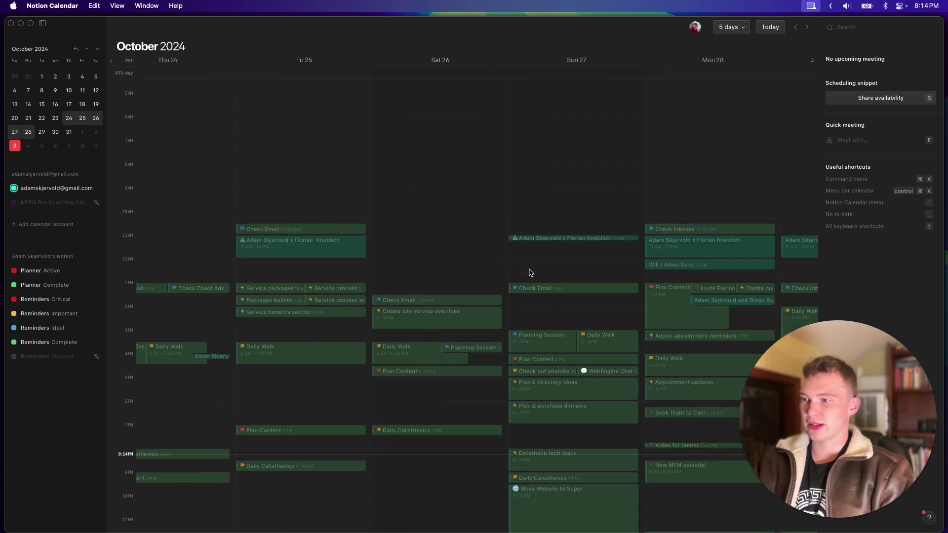
{"action": "scroll", "coordinate": [444, 257], "scroll_direction": "right", "scroll_amount": 5}
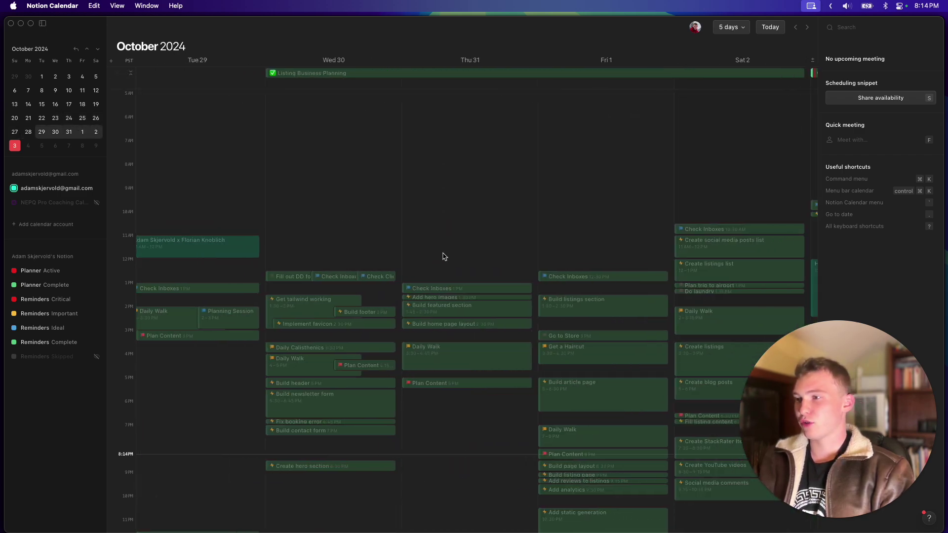
{"action": "scroll", "coordinate": [447, 253], "scroll_direction": "left", "scroll_amount": 5}
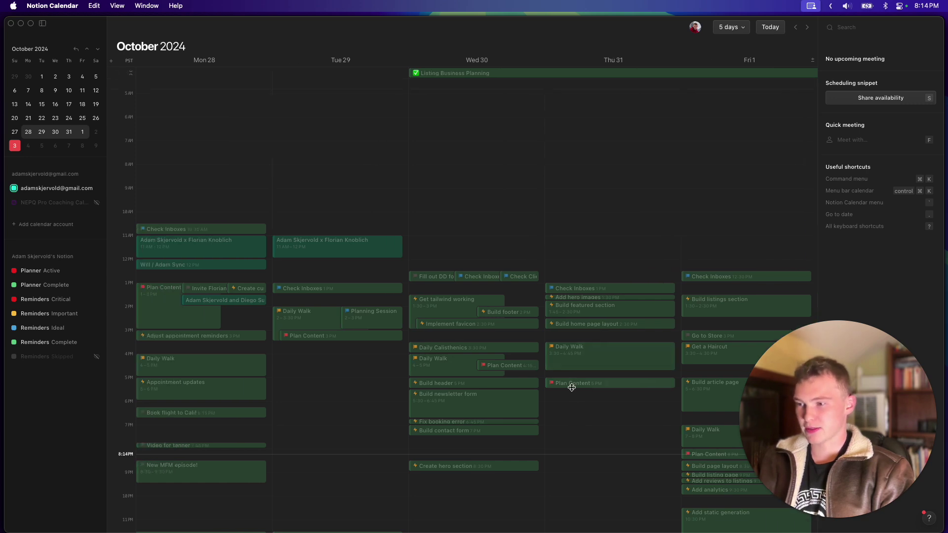
Draft and discard time blocks on Thu 31 and Tue 29 from 4 PM, then scroll toward November
{"action": "left_click_drag", "start_coordinate": [572, 391], "coordinate": [572, 530]}
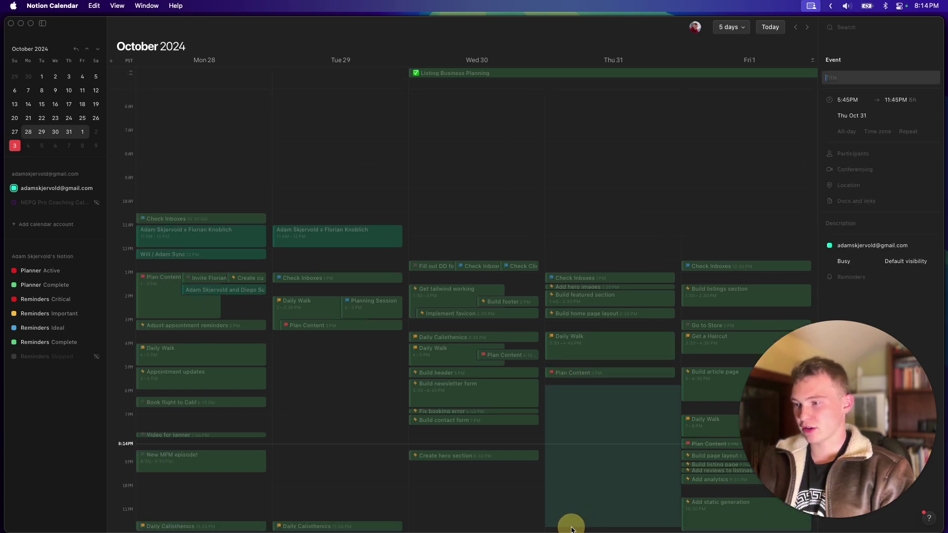
{"action": "left_click", "coordinate": [467, 486]}
{"action": "left_click", "coordinate": [288, 455]}
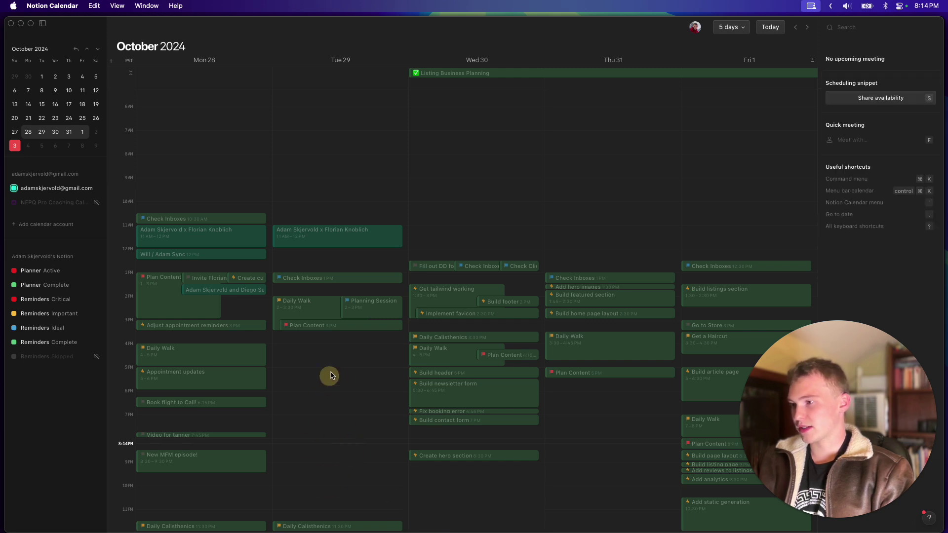
{"action": "left_click_drag", "start_coordinate": [334, 345], "coordinate": [340, 511]}
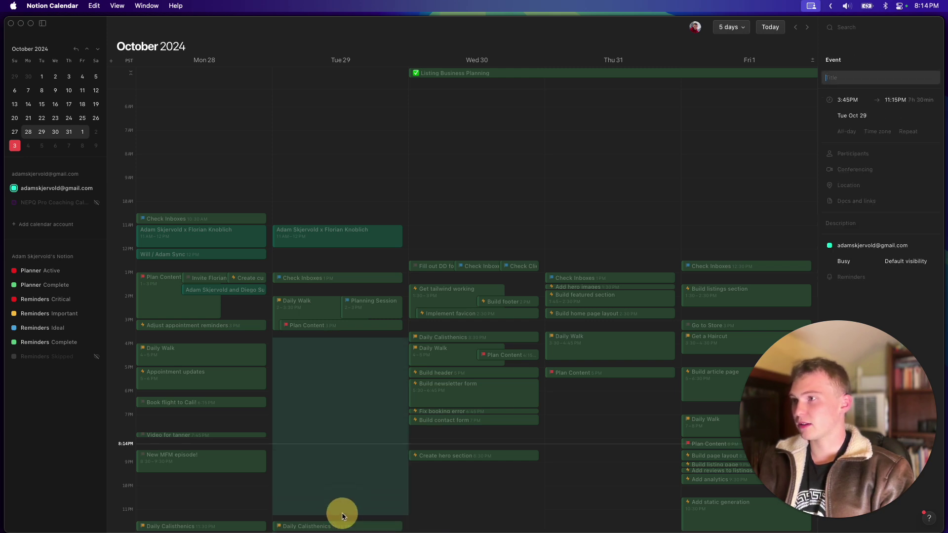
{"action": "left_click", "coordinate": [502, 219]}
{"action": "scroll", "coordinate": [447, 226], "scroll_direction": "right", "scroll_amount": 5}
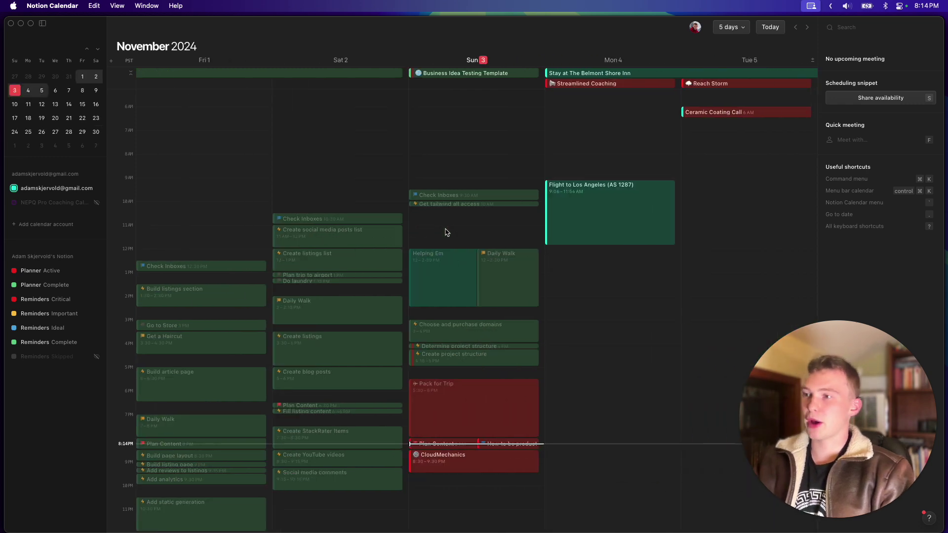
{"action": "scroll", "coordinate": [495, 301], "scroll_direction": "left", "scroll_amount": 2}
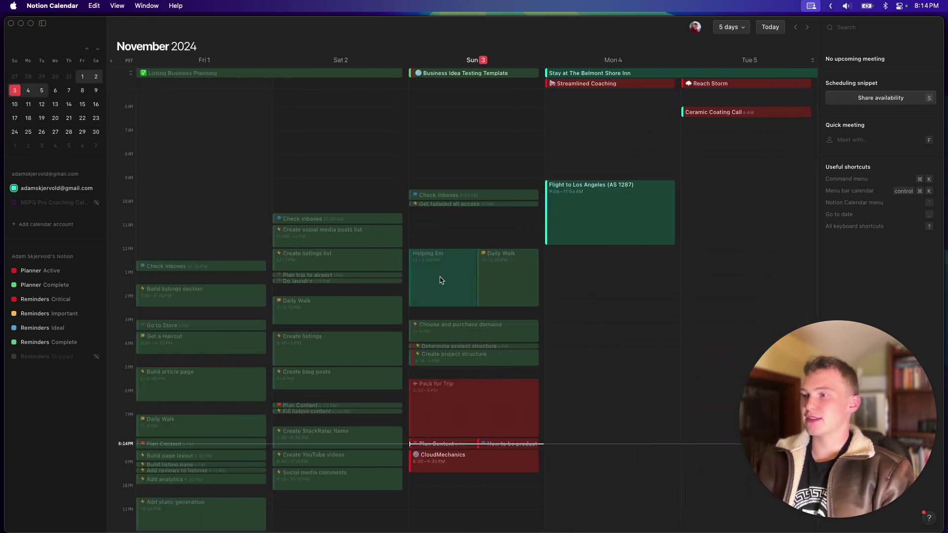
Open the Planner's Active timeline and try dragging the How to be productive and Pack for Trip dates
{"action": "left_click", "coordinate": [260, 499]}
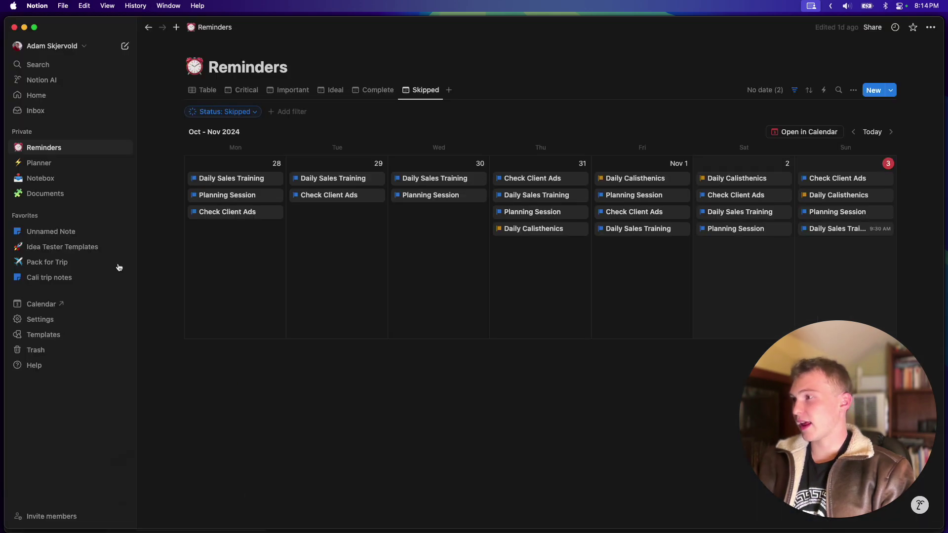
{"action": "left_click", "coordinate": [66, 163]}
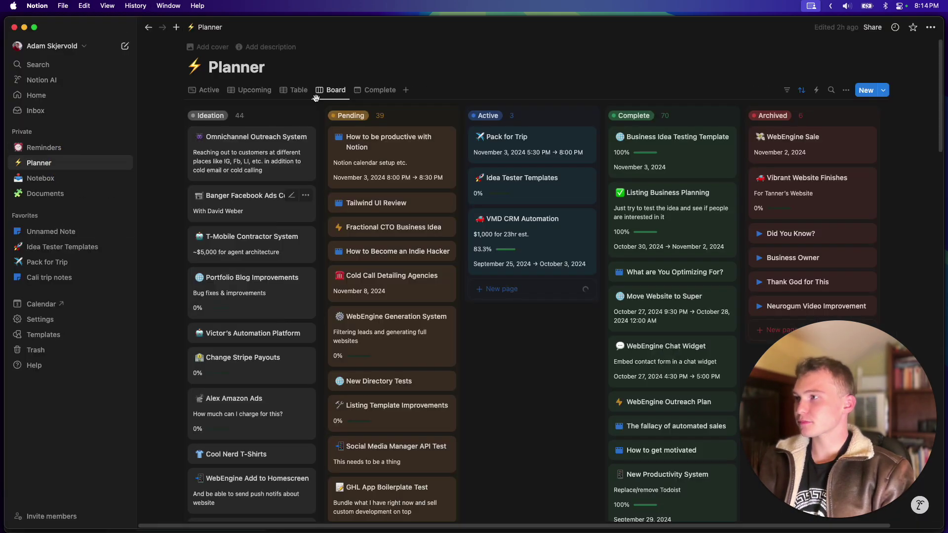
{"action": "left_click", "coordinate": [218, 92]}
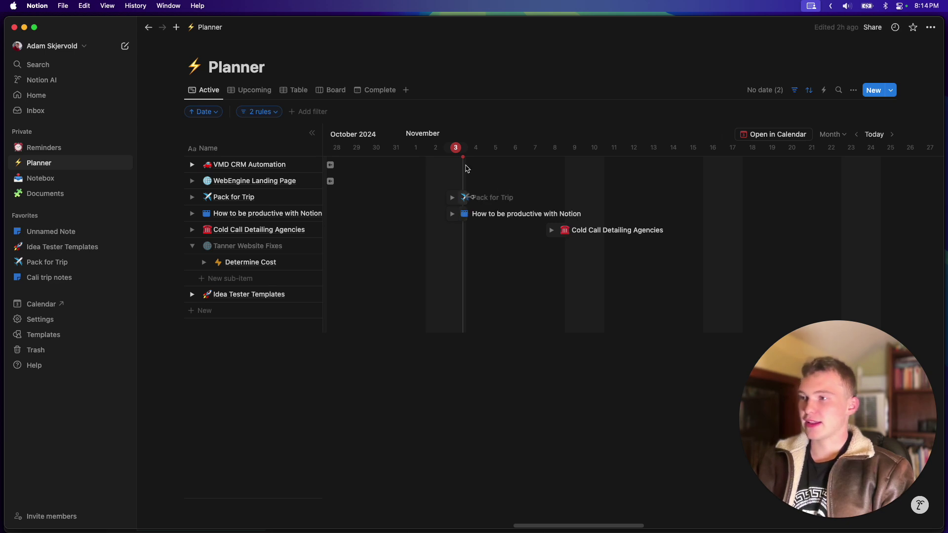
{"action": "mouse_move", "coordinate": [494, 215]}
{"action": "left_mouse_down"}
{"action": "mouse_move", "coordinate": [485, 227]}
{"action": "mouse_move", "coordinate": [485, 218]}
{"action": "left_mouse_up"}
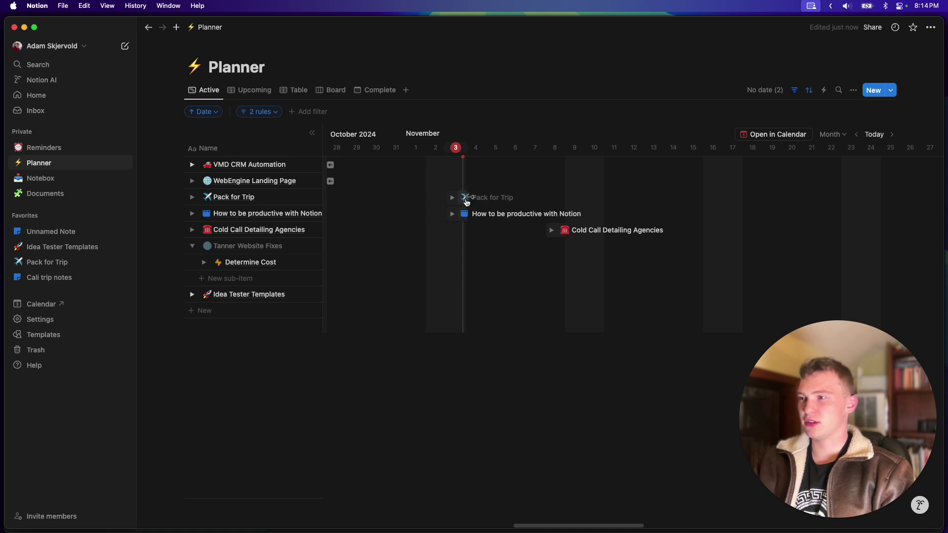
{"action": "mouse_move", "coordinate": [467, 198]}
{"action": "left_mouse_down"}
{"action": "mouse_move", "coordinate": [572, 195]}
{"action": "mouse_move", "coordinate": [460, 200]}
{"action": "left_mouse_up"}
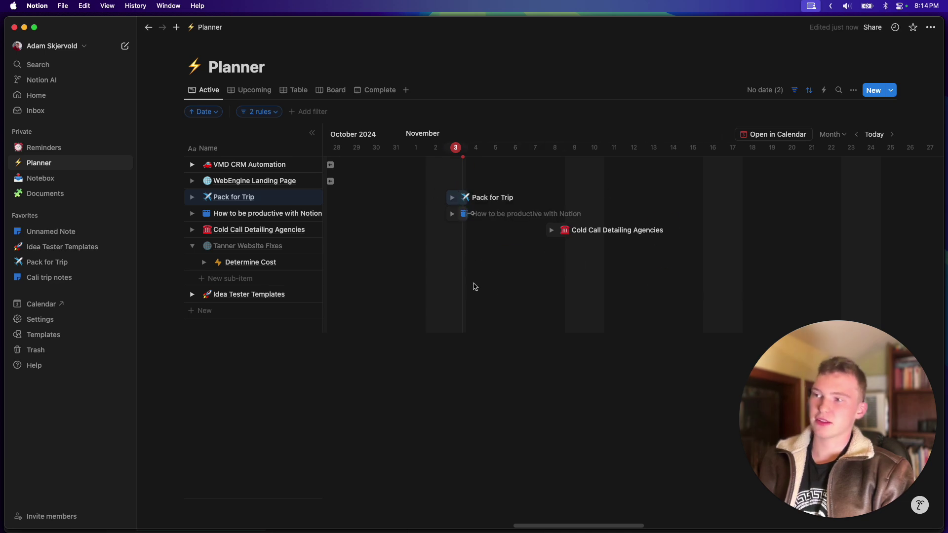
{"action": "scroll", "coordinate": [501, 274], "scroll_direction": "left", "scroll_amount": 5}
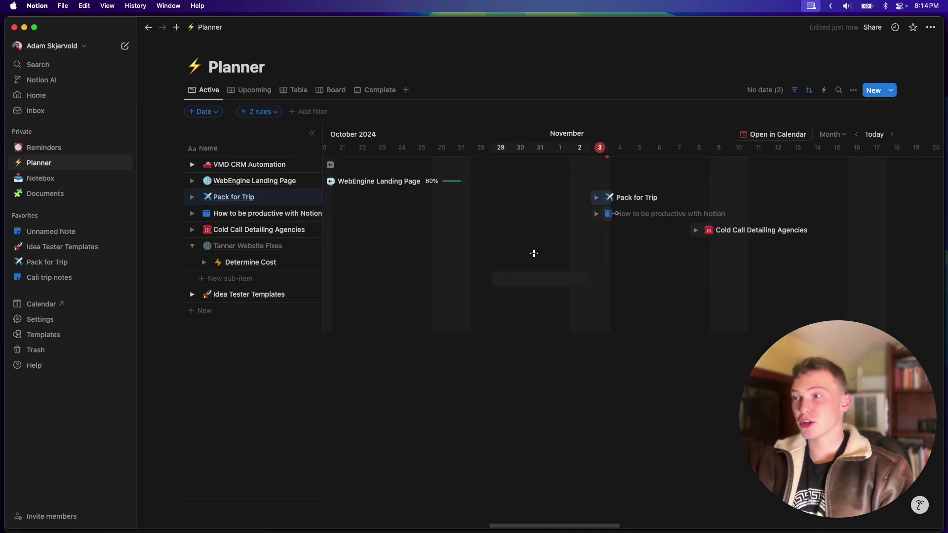
Switch the Planner through its Upcoming, Table and Board views, ending on Board
{"action": "left_click", "coordinate": [253, 91]}
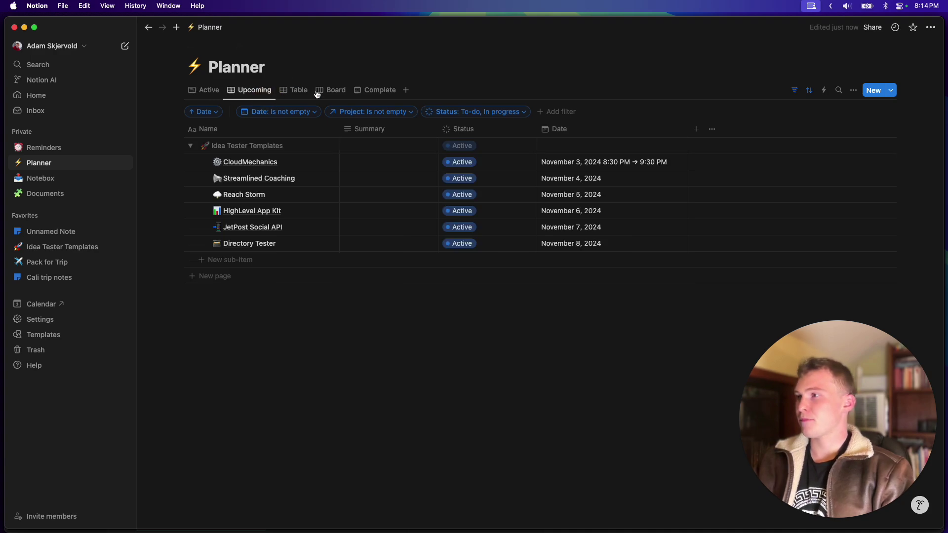
{"action": "left_click", "coordinate": [296, 90]}
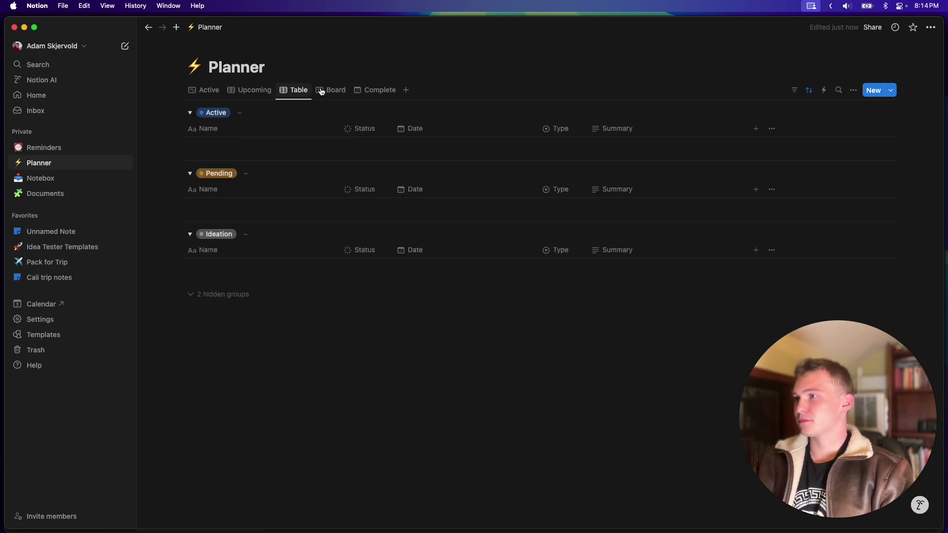
{"action": "left_click", "coordinate": [331, 90]}
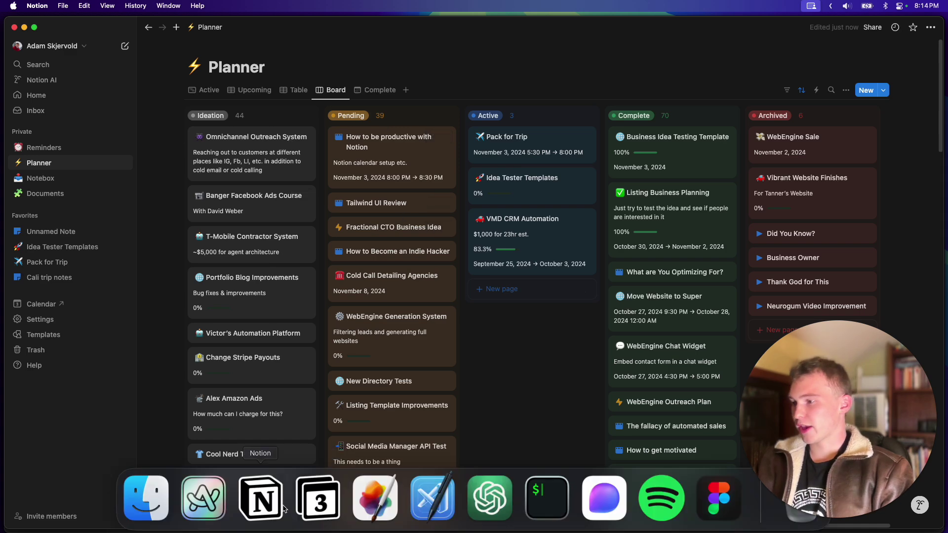
In Notion Calendar, view and close the Listing Business Planning event details twice
{"action": "left_click", "coordinate": [319, 509]}
{"action": "scroll", "coordinate": [297, 156], "scroll_direction": "left", "scroll_amount": 5}
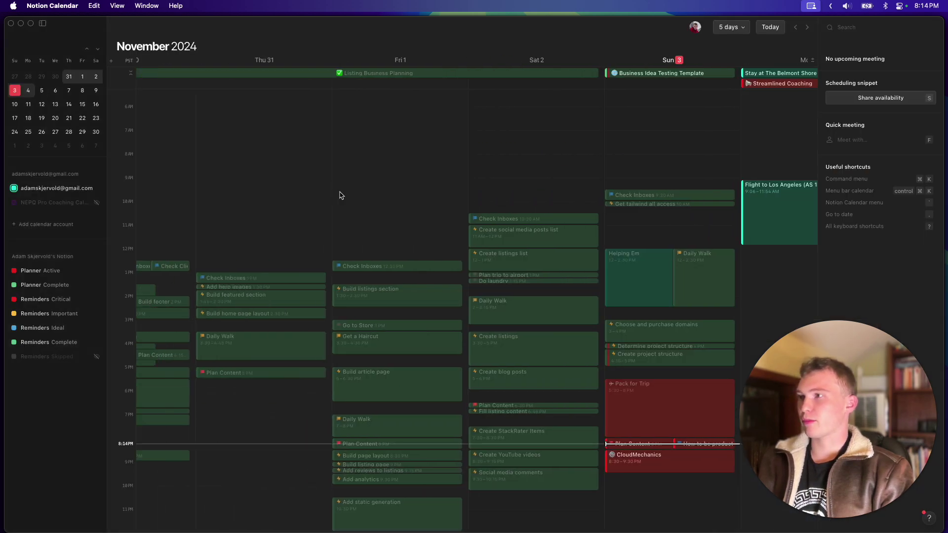
{"action": "scroll", "coordinate": [568, 84], "scroll_direction": "right", "scroll_amount": 2}
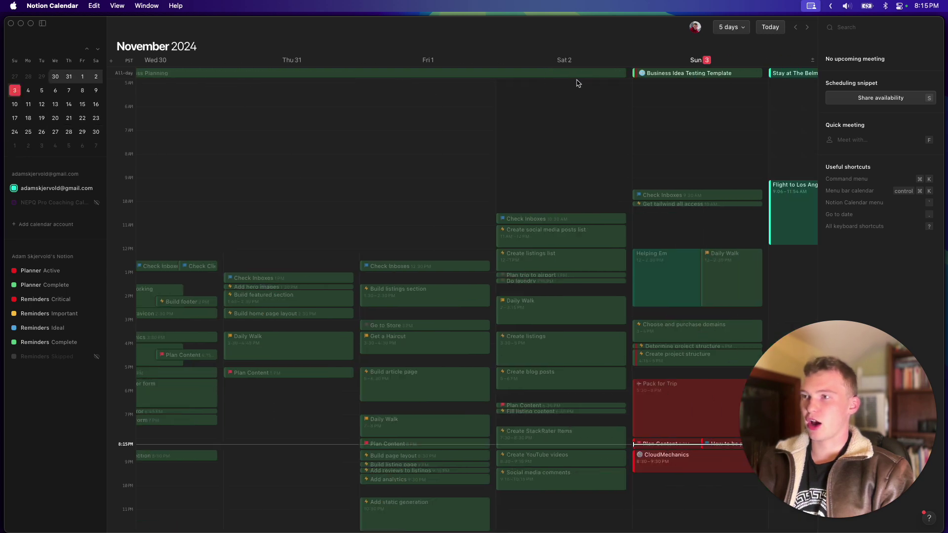
{"action": "left_click", "coordinate": [303, 74]}
{"action": "key", "text": "Escape"}
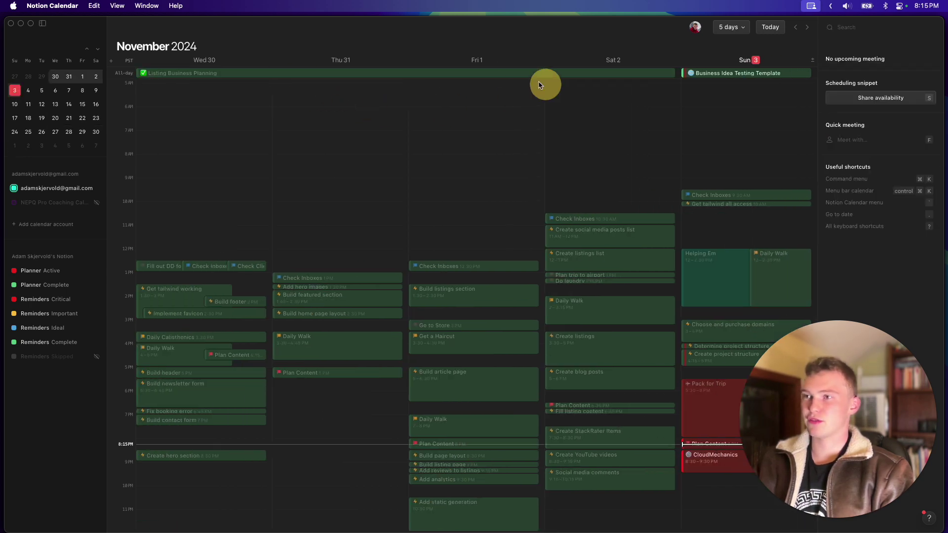
{"action": "left_click", "coordinate": [455, 87]}
{"action": "key", "text": "Escape"}
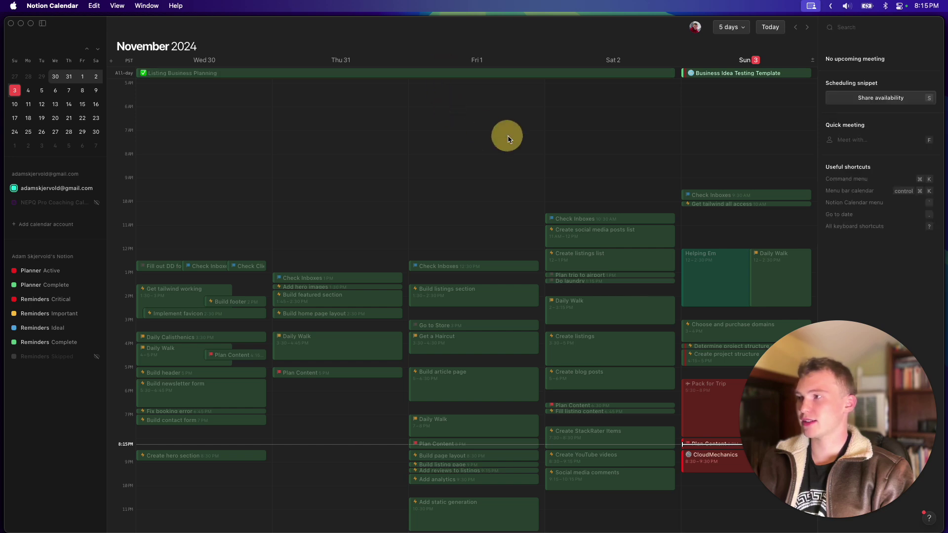
Scroll across the days to inspect Business Idea Testing Template and Reach Storm event details
{"action": "scroll", "coordinate": [507, 138], "scroll_direction": "right", "scroll_amount": 4}
{"action": "scroll", "coordinate": [509, 140], "scroll_direction": "right", "scroll_amount": 2}
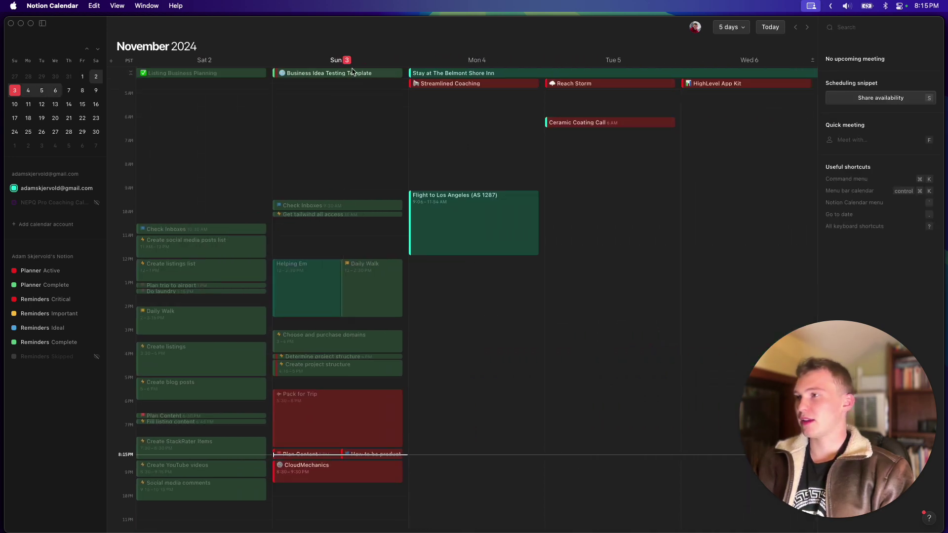
{"action": "left_click", "coordinate": [354, 73]}
{"action": "scroll", "coordinate": [368, 114], "scroll_direction": "left", "scroll_amount": 2}
{"action": "scroll", "coordinate": [367, 117], "scroll_direction": "right", "scroll_amount": 4}
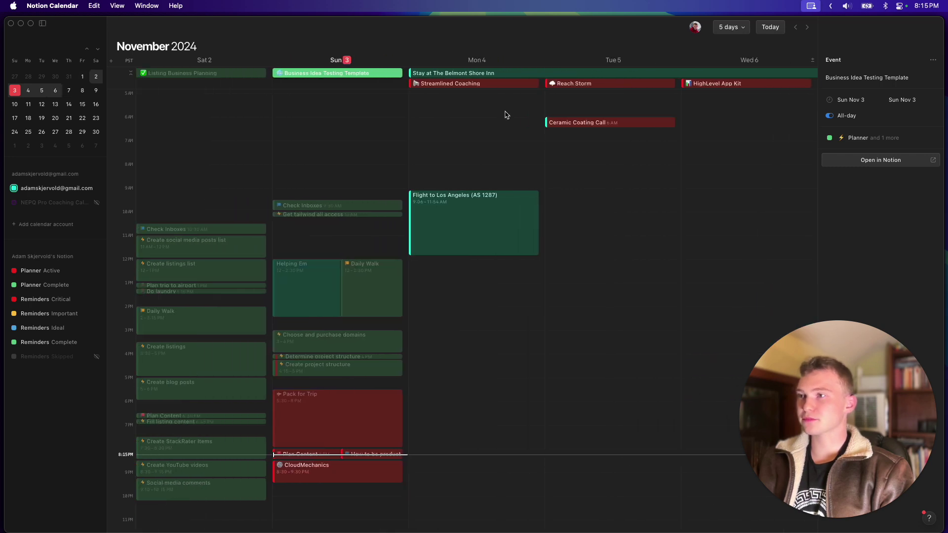
{"action": "scroll", "coordinate": [644, 98], "scroll_direction": "right", "scroll_amount": 2}
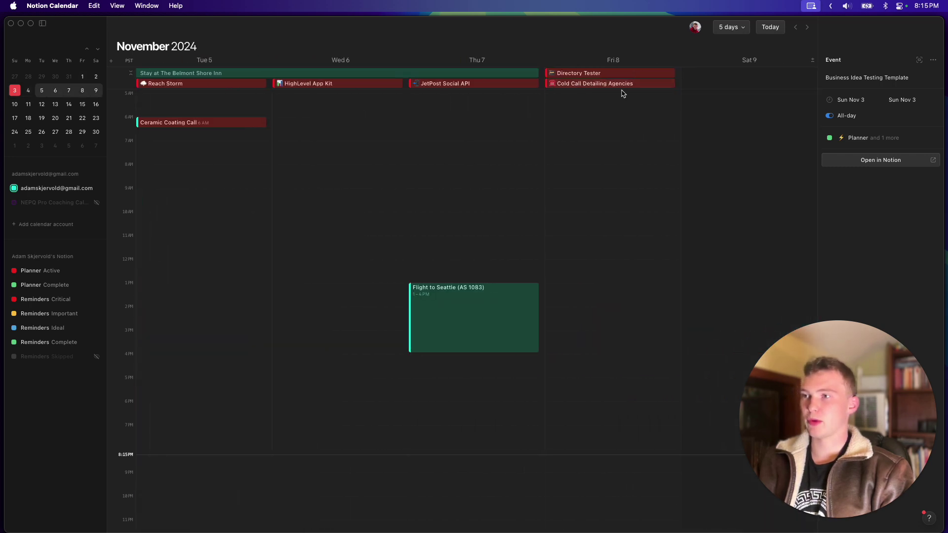
{"action": "scroll", "coordinate": [621, 94], "scroll_direction": "left", "scroll_amount": 3}
{"action": "left_click", "coordinate": [589, 82]}
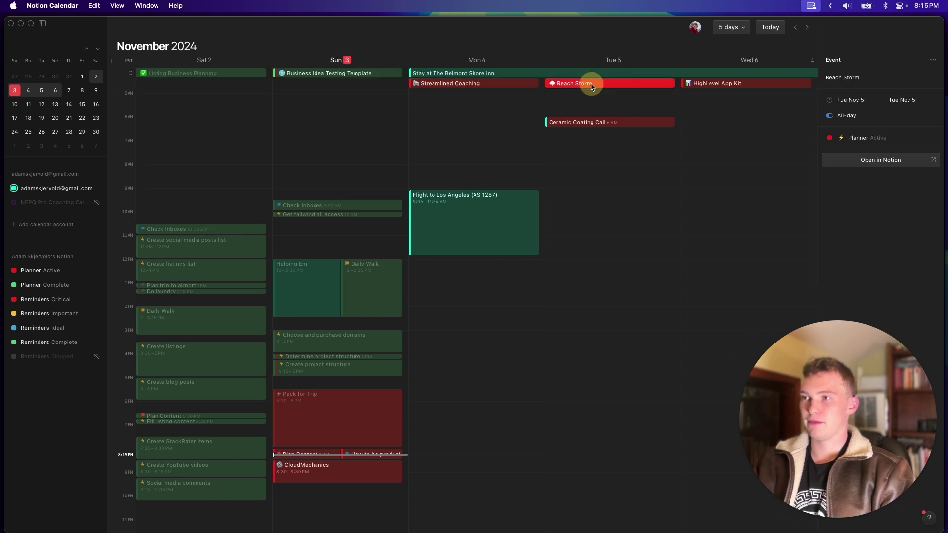
{"action": "left_click", "coordinate": [461, 143]}
{"action": "scroll", "coordinate": [481, 165], "scroll_direction": "left", "scroll_amount": 2}
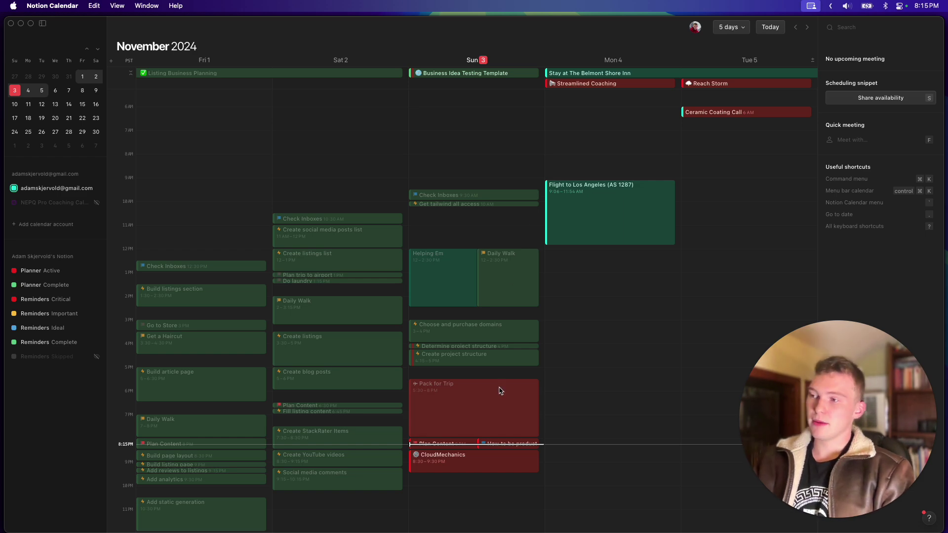
{"action": "left_click", "coordinate": [259, 497]}
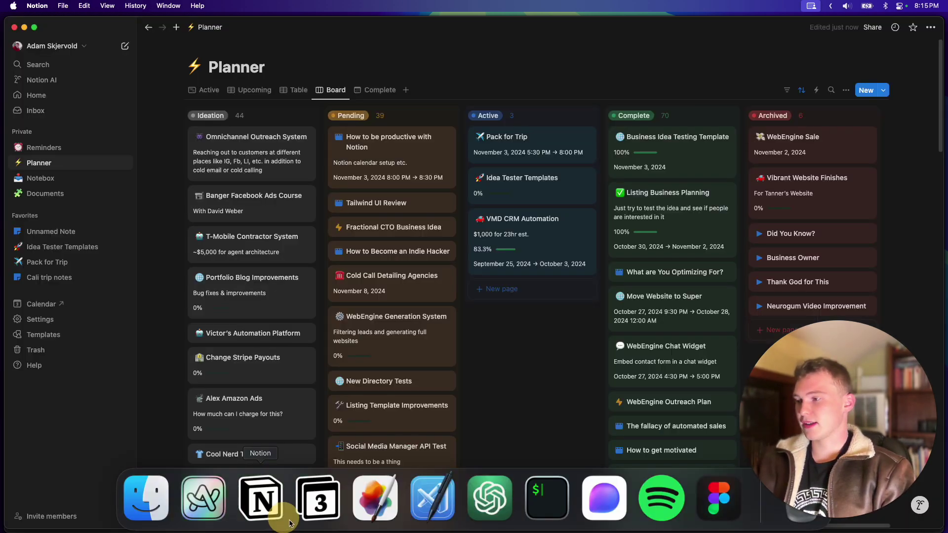
{"action": "scroll", "coordinate": [460, 379], "scroll_direction": "down", "scroll_amount": 3}
{"action": "scroll", "coordinate": [460, 379], "scroll_direction": "up", "scroll_amount": 3}
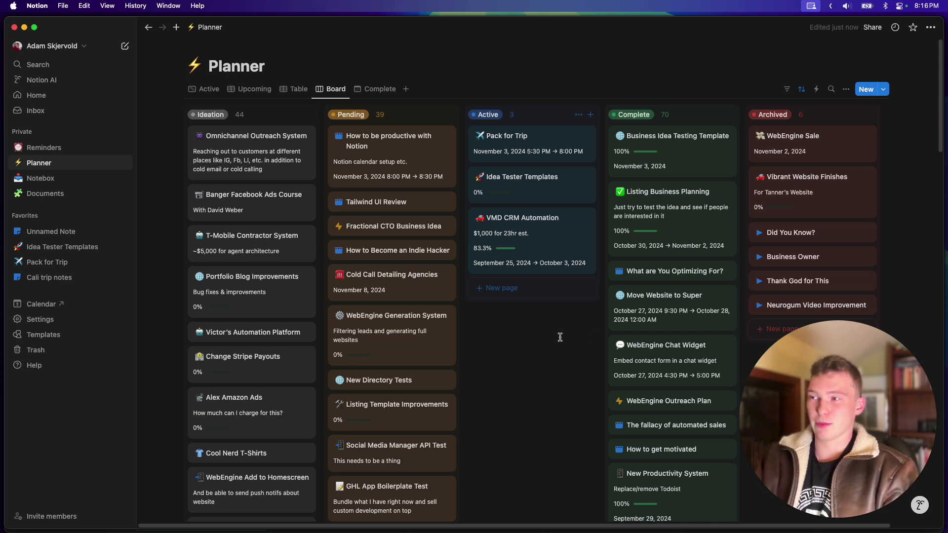
{"action": "scroll", "coordinate": [563, 321], "scroll_direction": "right", "scroll_amount": 3}
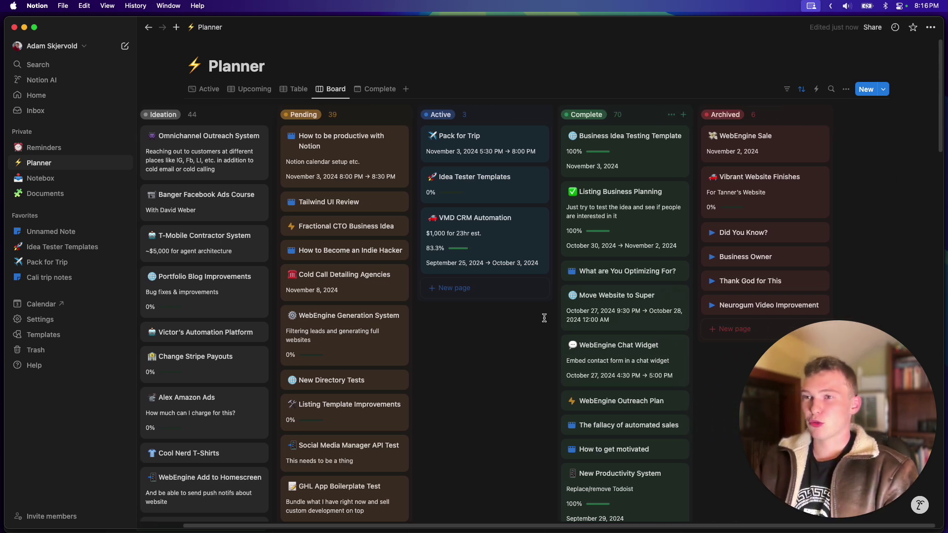
{"action": "scroll", "coordinate": [544, 318], "scroll_direction": "left", "scroll_amount": 3}
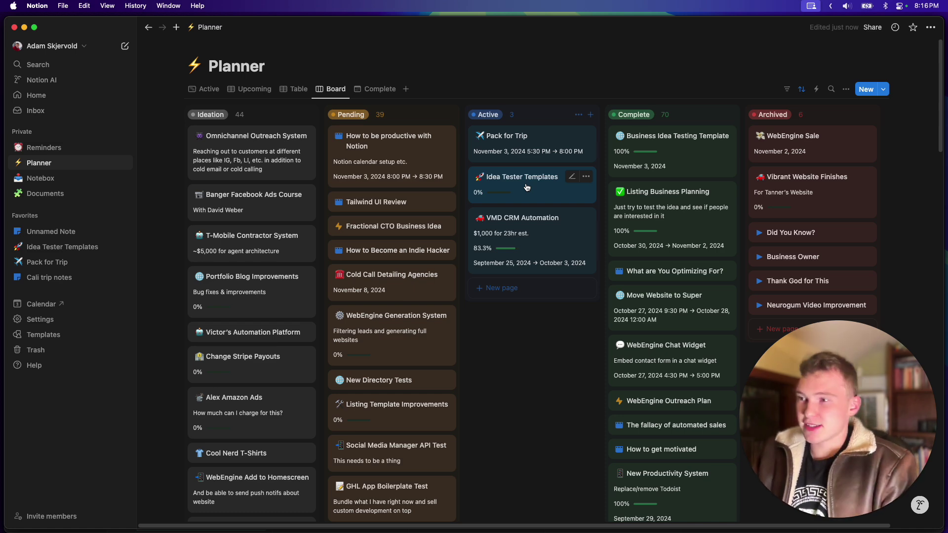
{"action": "scroll", "coordinate": [527, 198], "scroll_direction": "down", "scroll_amount": 5}
{"action": "scroll", "coordinate": [538, 346], "scroll_direction": "up", "scroll_amount": 5}
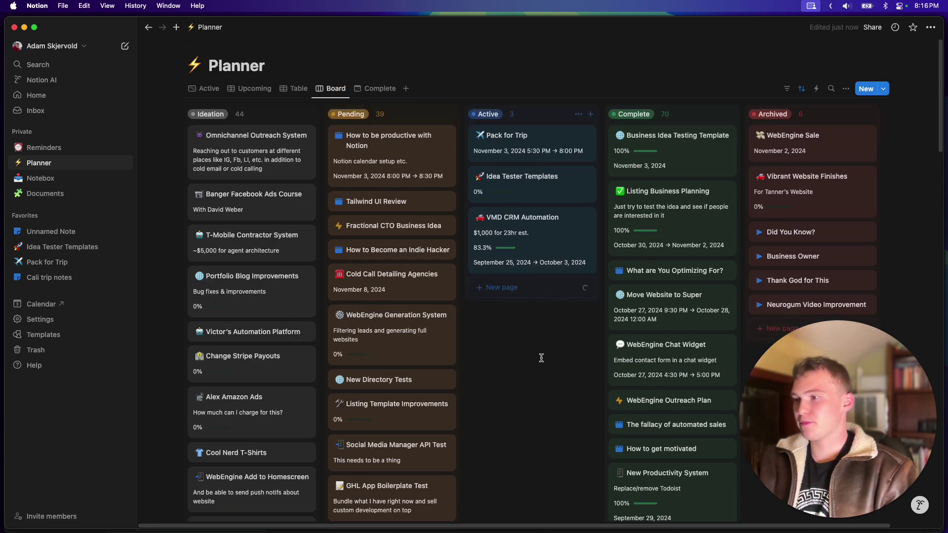
{"action": "scroll", "coordinate": [541, 357], "scroll_direction": "down", "scroll_amount": 8}
{"action": "scroll", "coordinate": [501, 409], "scroll_direction": "up", "scroll_amount": 8}
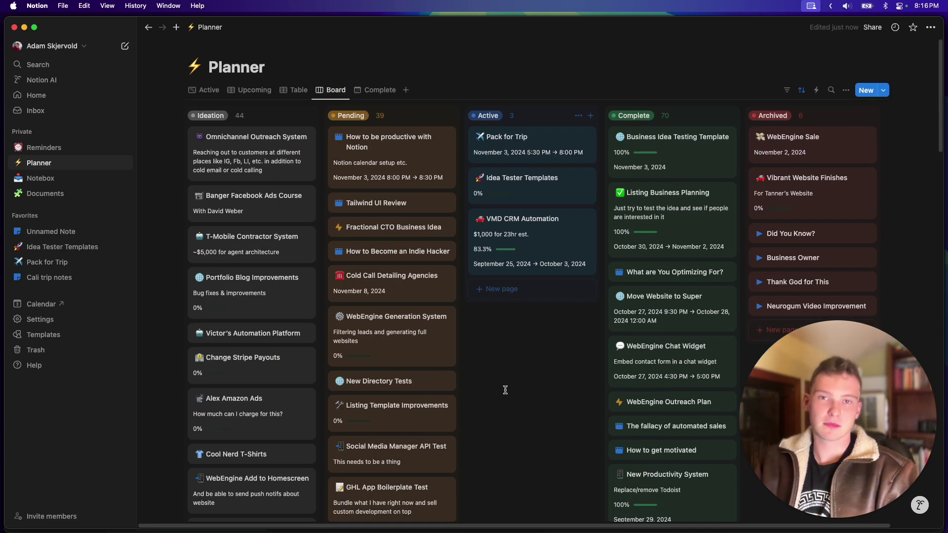